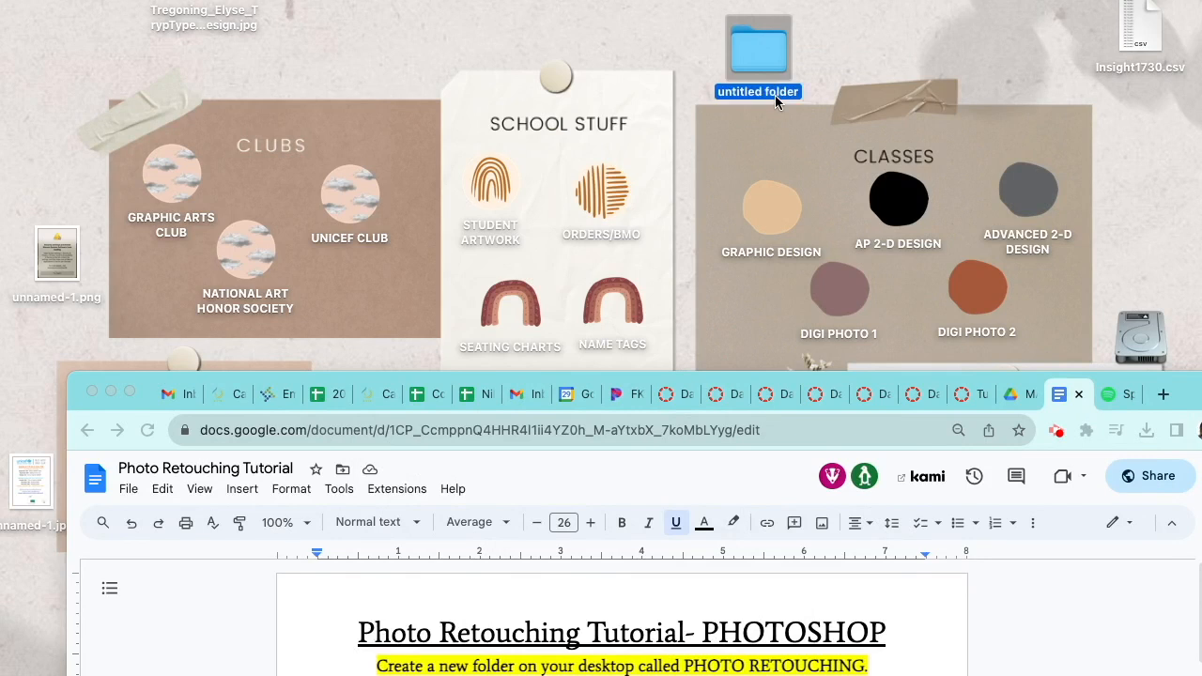
Name the new desktop folder Photo Retouching and bring the browser window back into view
type("Photo Retouching")
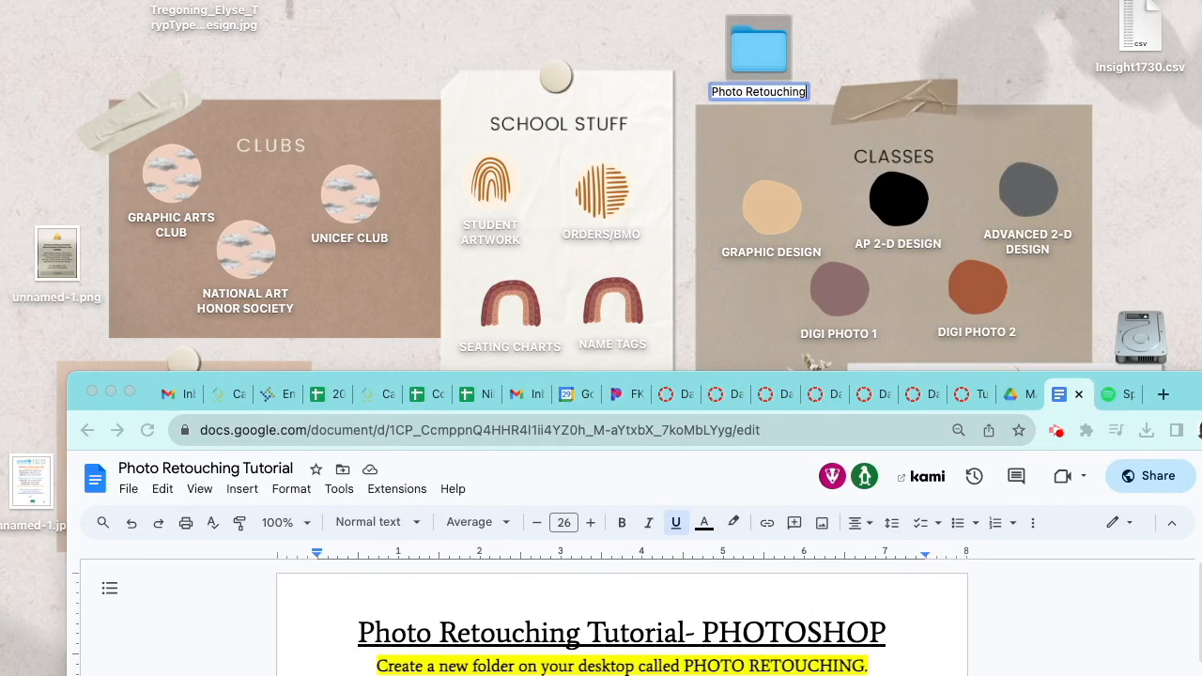
left_click_drag(1184, 385, 1112, 83)
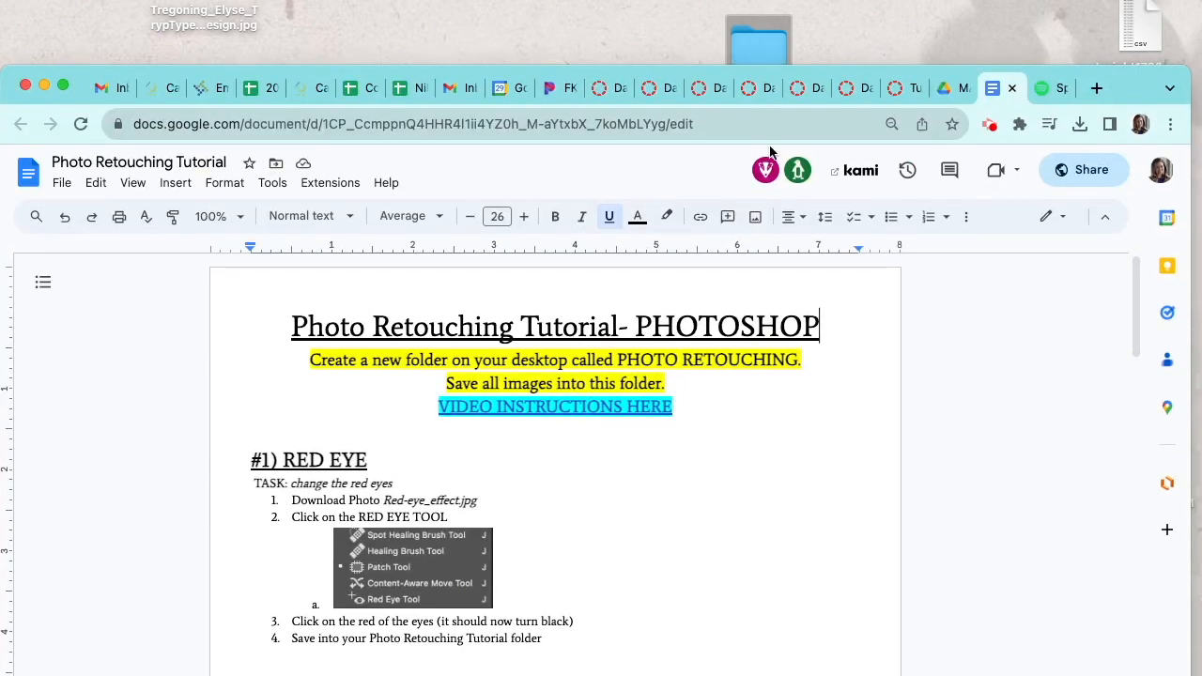
Open the TUTORIAL #2 folder in Google Drive and download Red-eye_effect.jpg
left_click(950, 90)
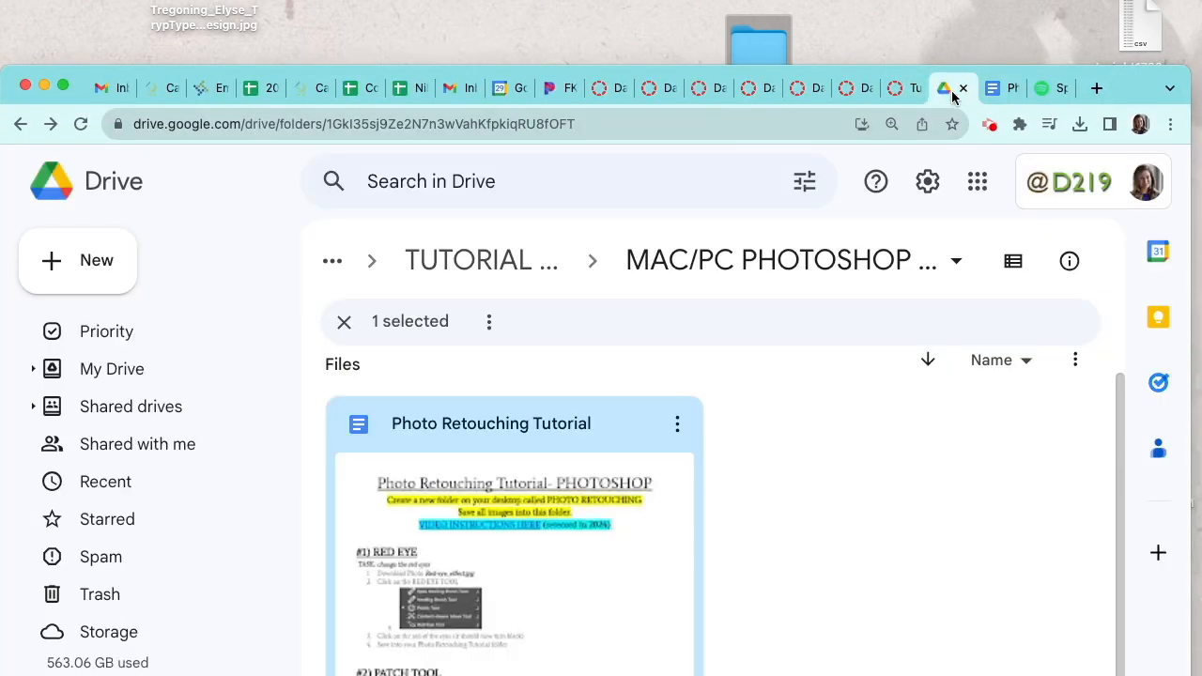
left_click(544, 260)
scroll(516, 434, "down", 5)
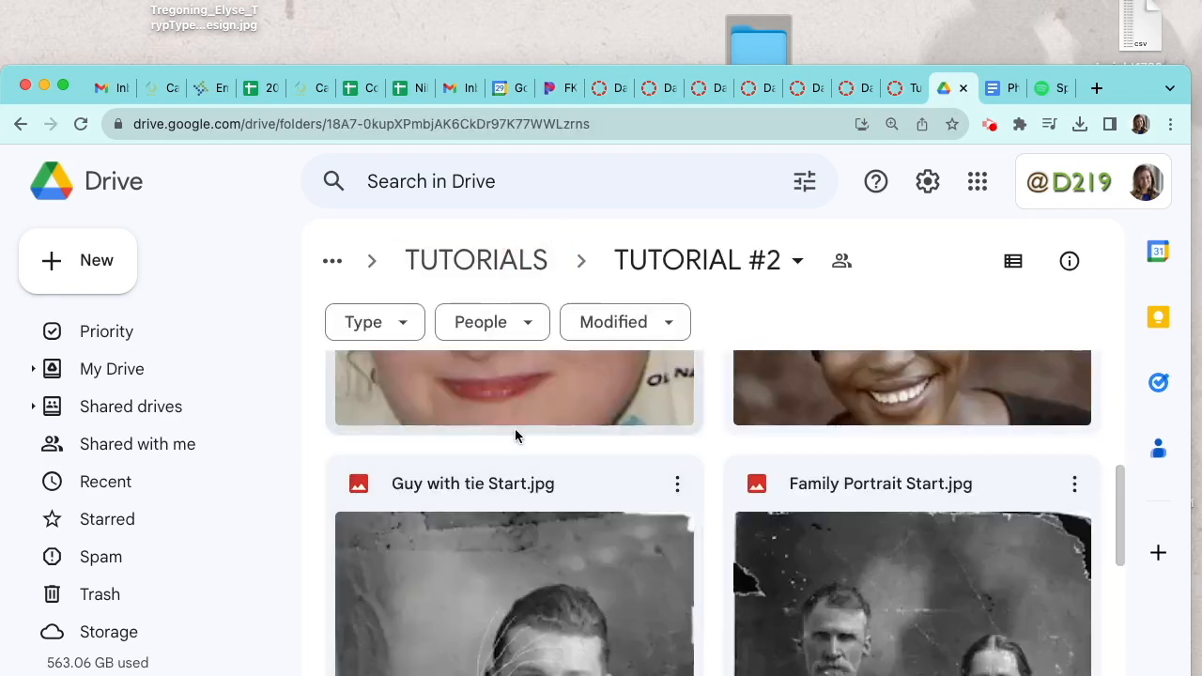
scroll(682, 466, "up", 4)
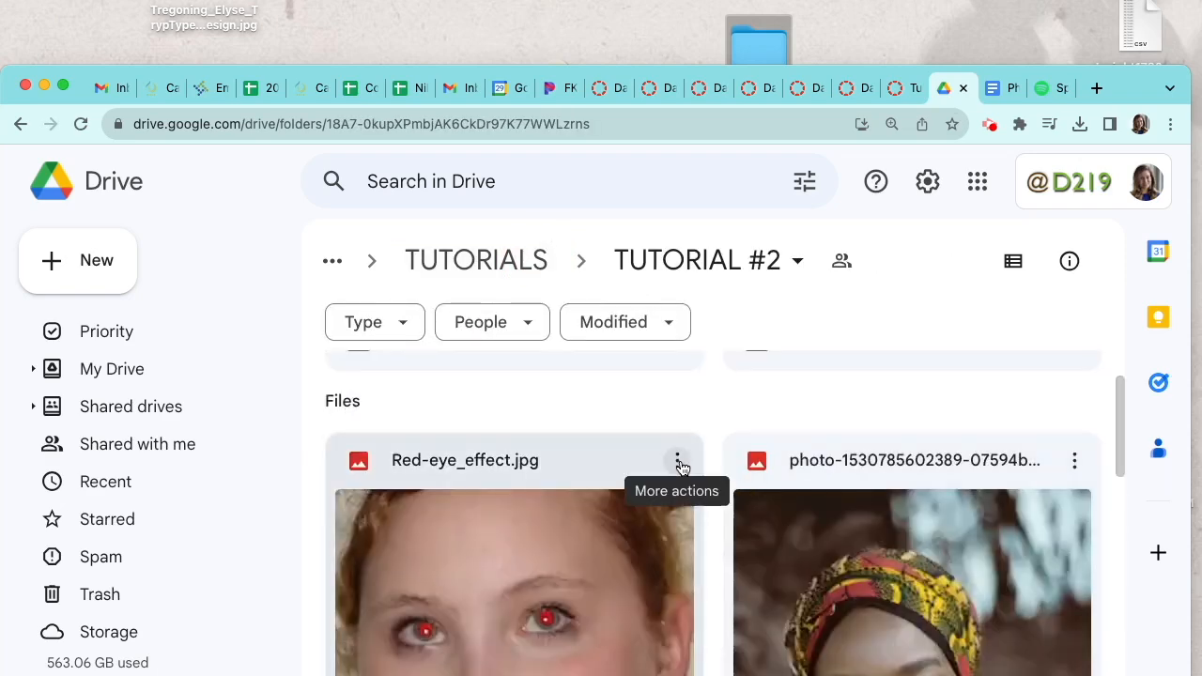
left_click(679, 460)
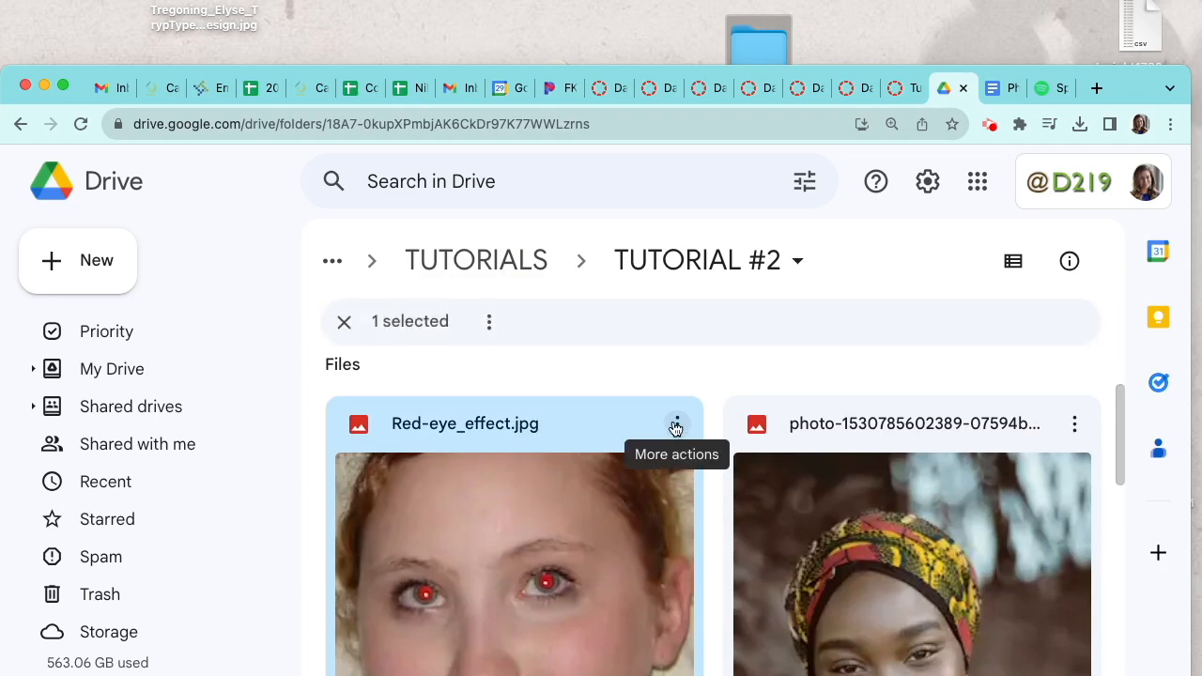
left_click(675, 426)
left_click(741, 479)
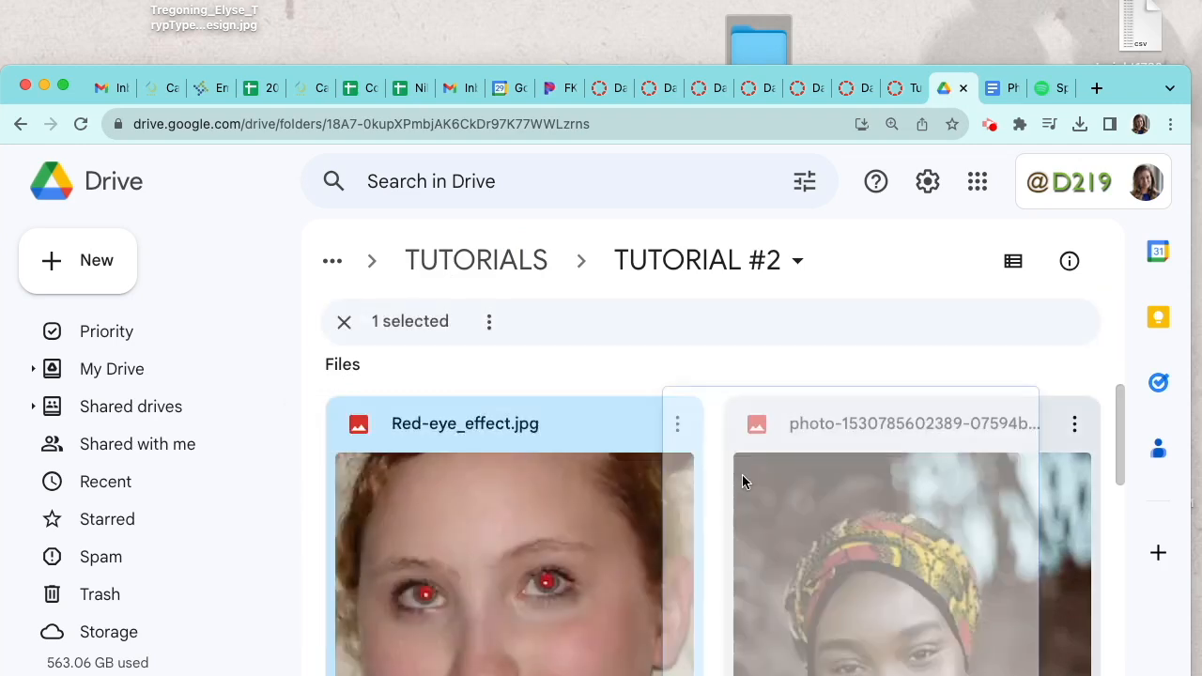
Try to download the headwrap portrait photo, and download Family Portrait Start.jpg
left_click(1074, 424)
left_click(899, 479)
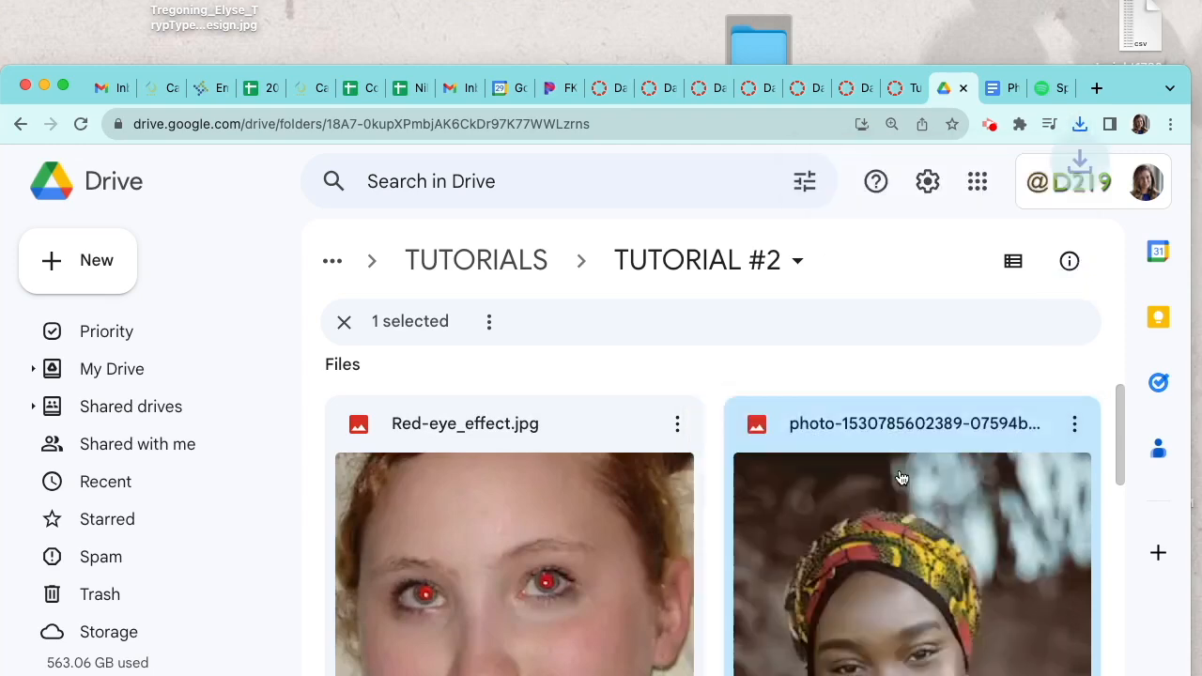
scroll(778, 464, "down", 5)
scroll(505, 608, "up", 2)
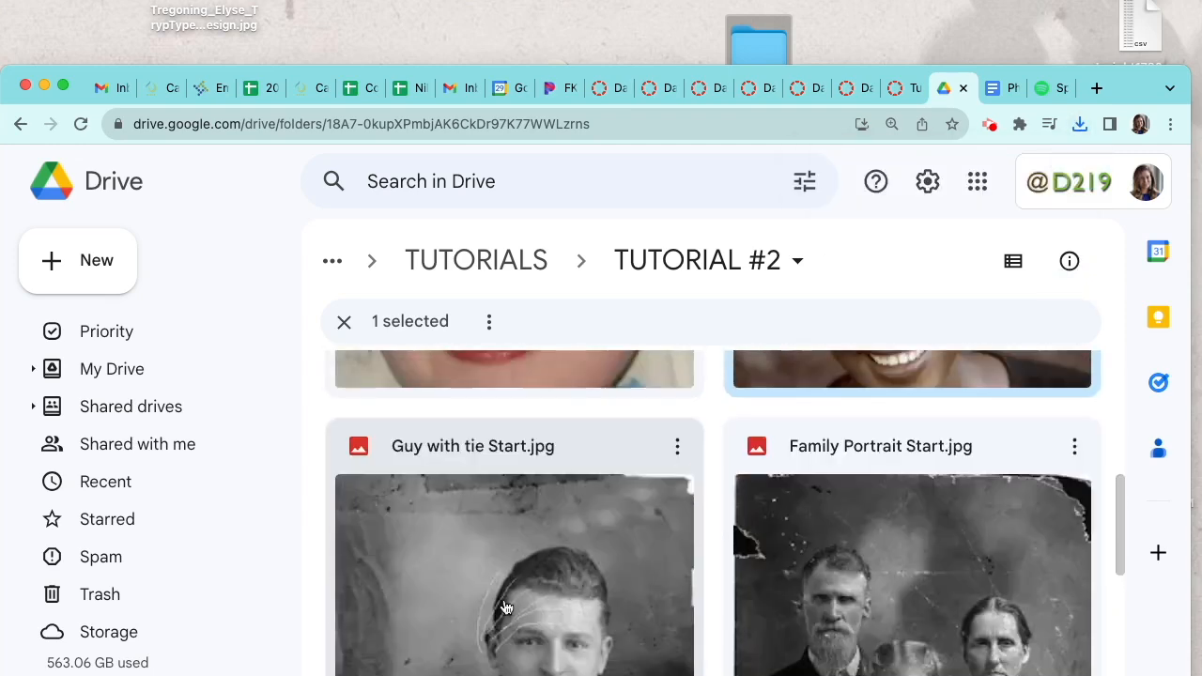
left_click(1070, 449)
left_click(1078, 426)
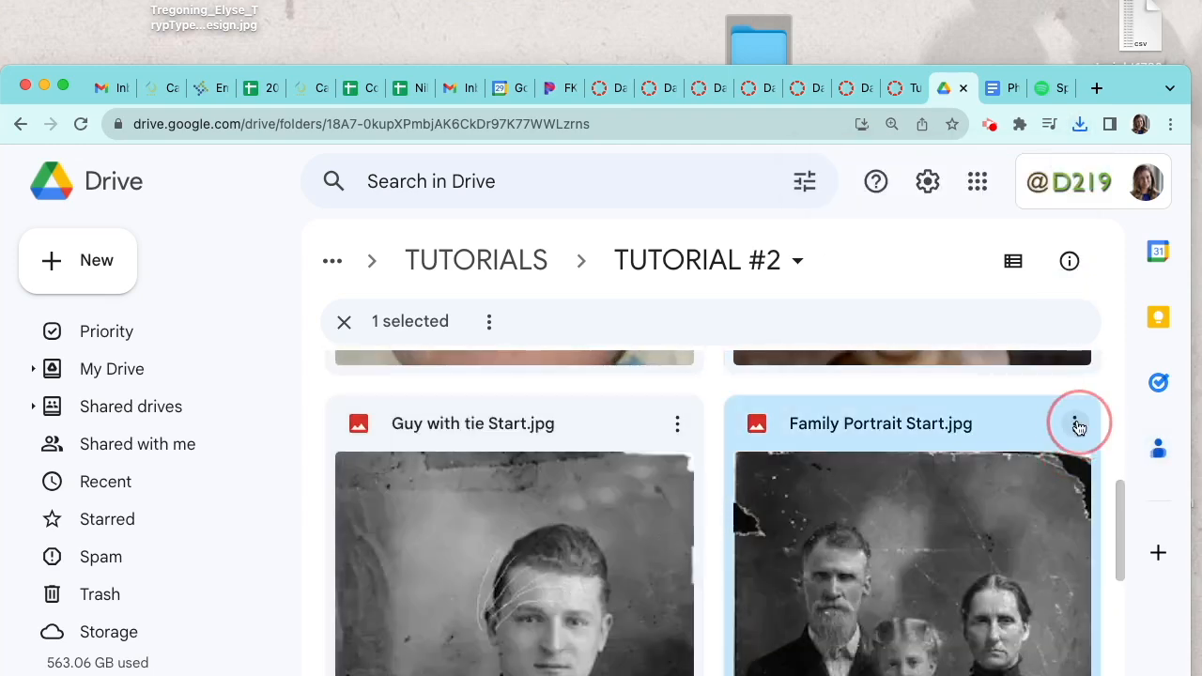
left_click(855, 477)
Download the colorful eye makeup portrait (f4e625401296f06929f238261af42368.jpg) and blemish.jpg from the Drive folder
scroll(657, 533, "down", 3)
scroll(660, 526, "down", 4)
scroll(672, 460, "up", 2)
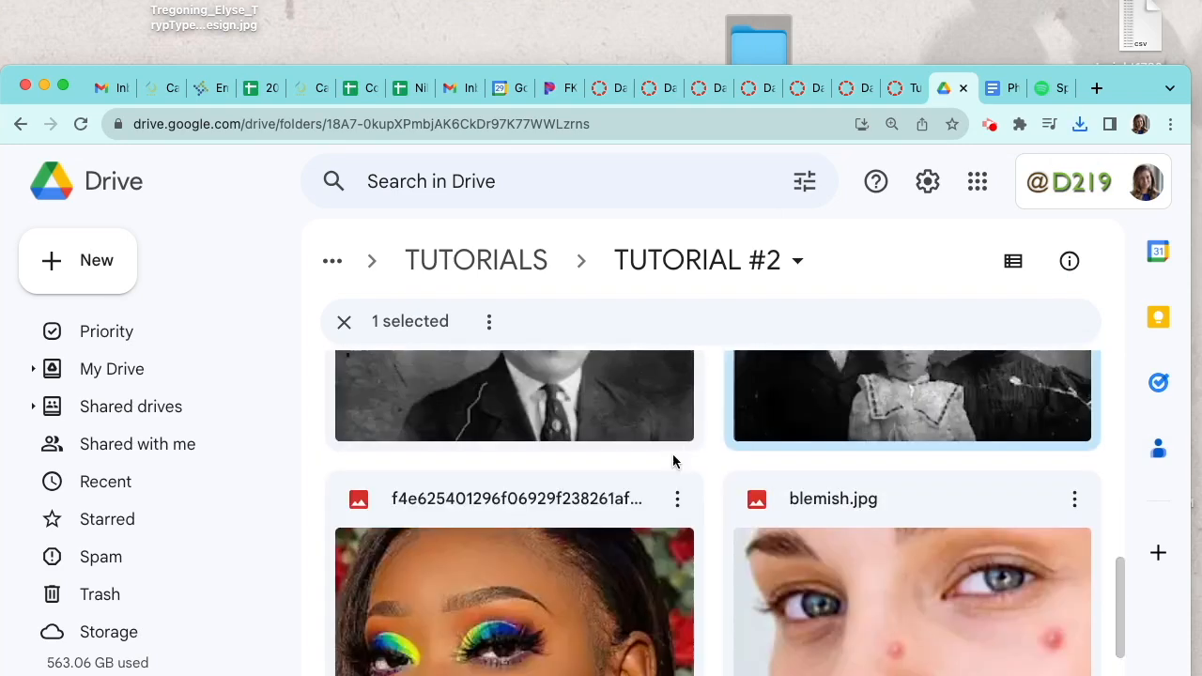
scroll(679, 498, "down", 1)
left_click(676, 424)
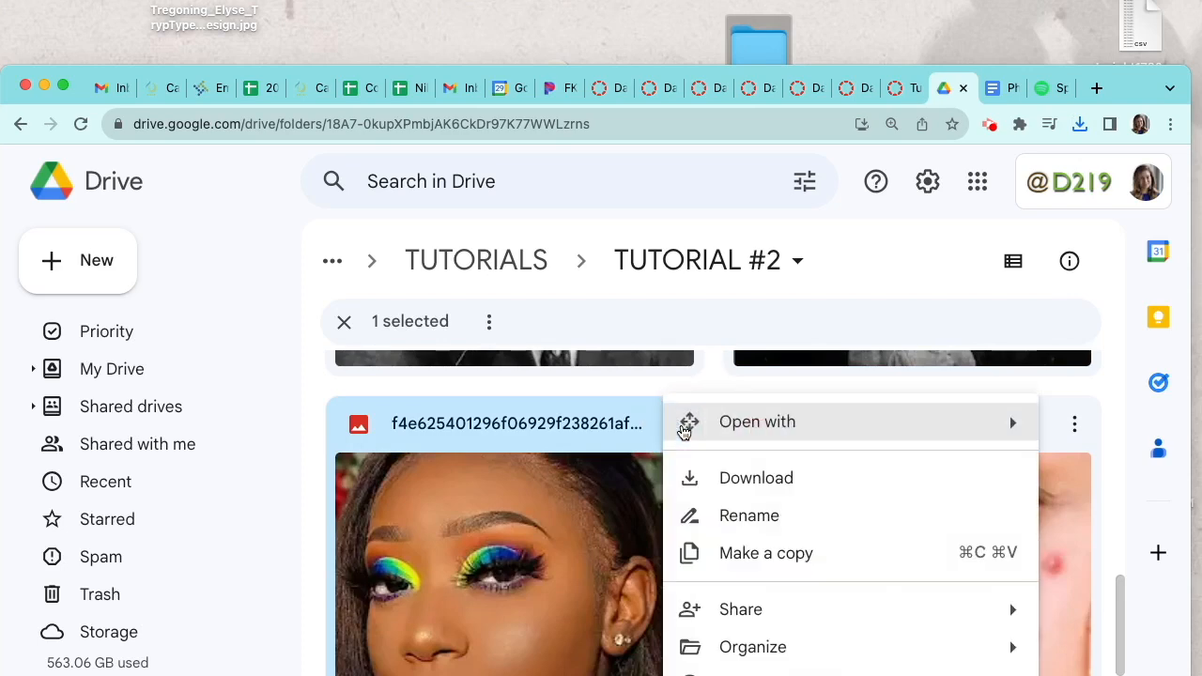
left_click(758, 478)
left_click(1073, 424)
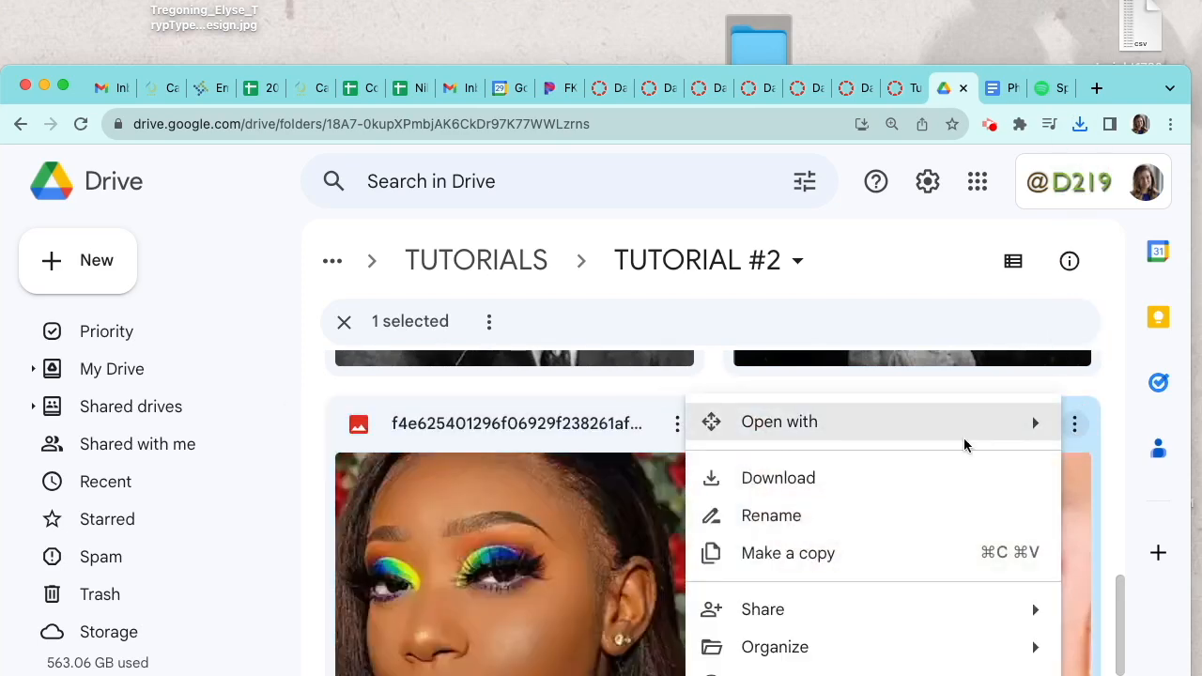
left_click(904, 476)
scroll(701, 518, "down", 4)
scroll(702, 518, "up", 3)
scroll(700, 513, "down", 4)
left_click(679, 475)
scroll(688, 472, "down", 1)
left_click(675, 424)
left_click(724, 476)
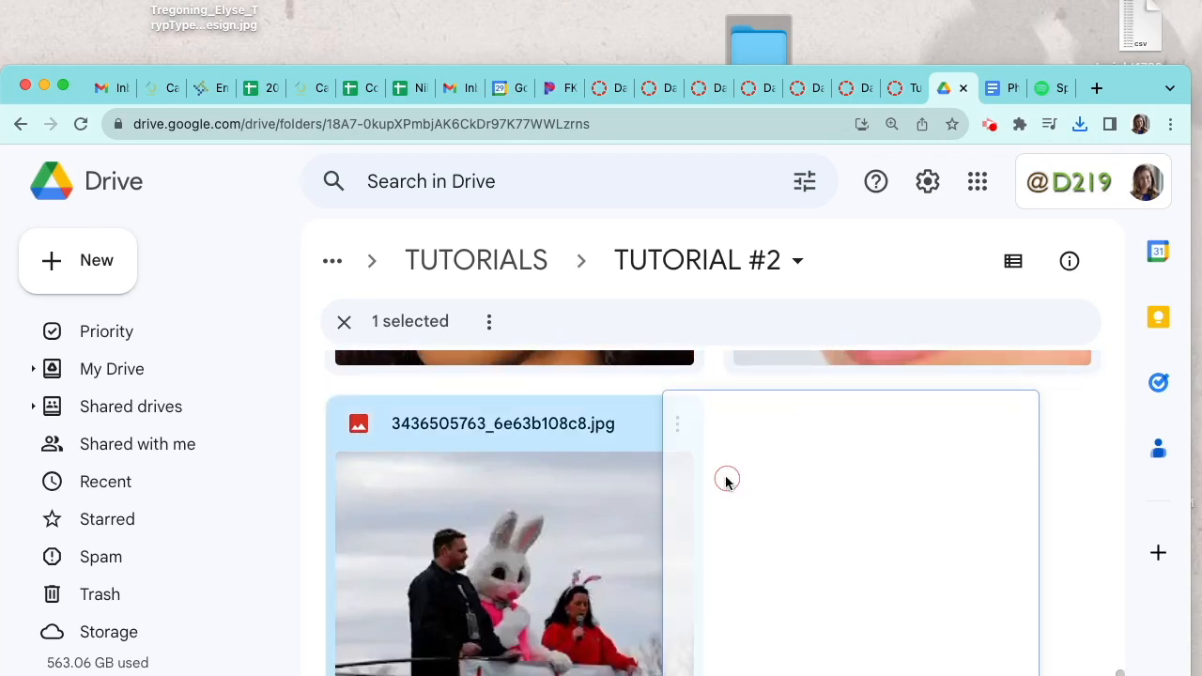
Open the five newly downloaded images from the Downloads folder in Photoshop and close the Finder window
left_click(1078, 126)
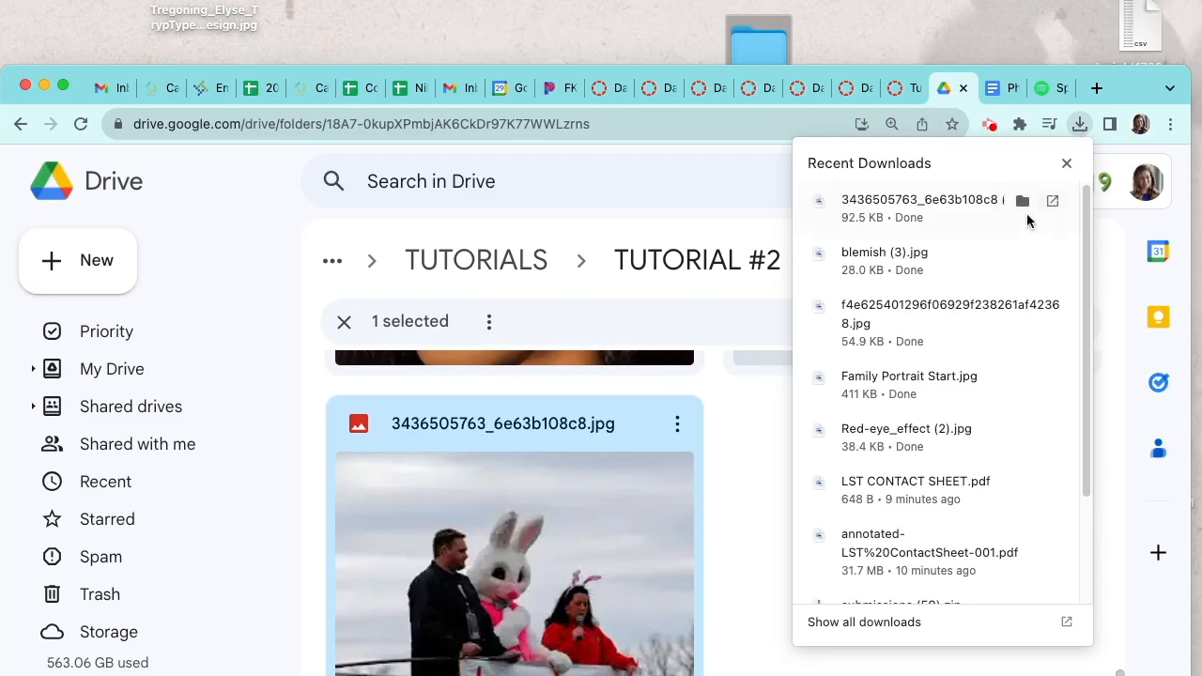
left_click(1023, 202)
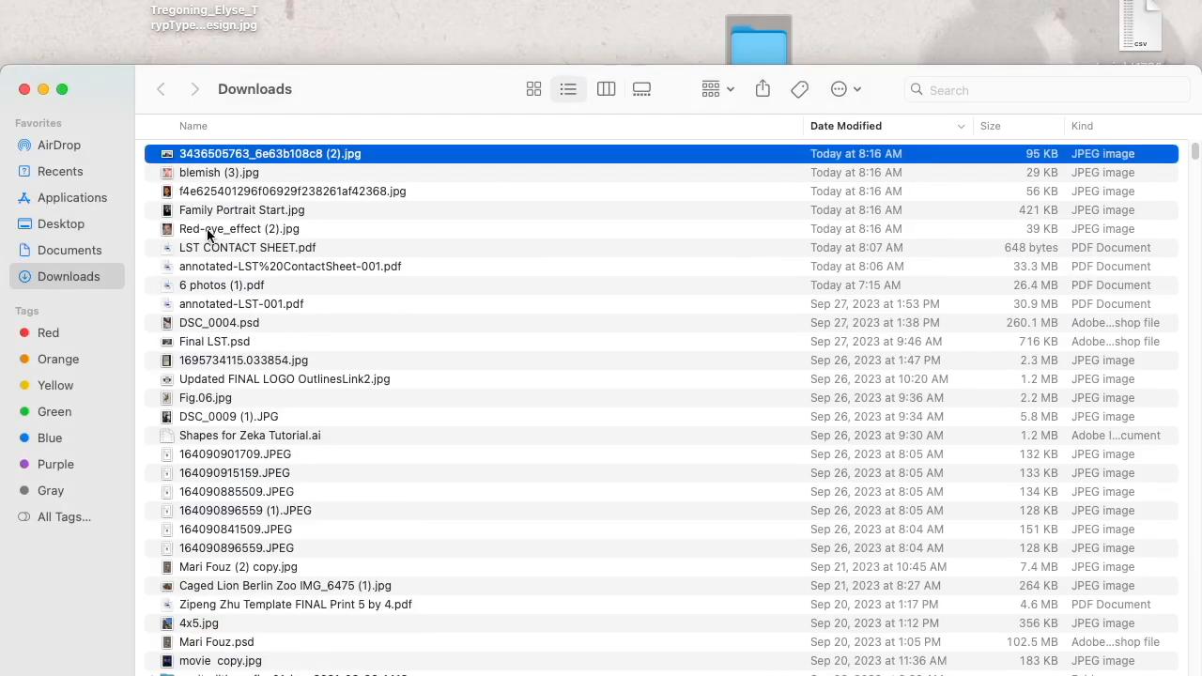
left_click(208, 235, "shift")
left_click_drag(208, 235, 738, 668)
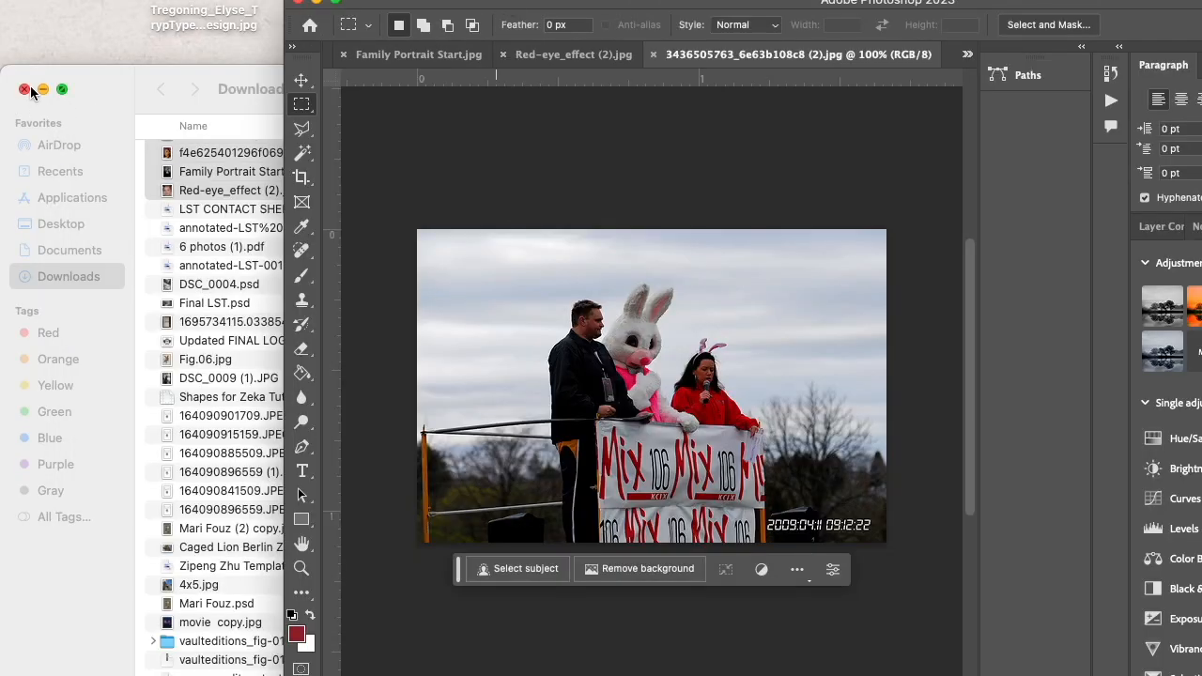
left_click(27, 90)
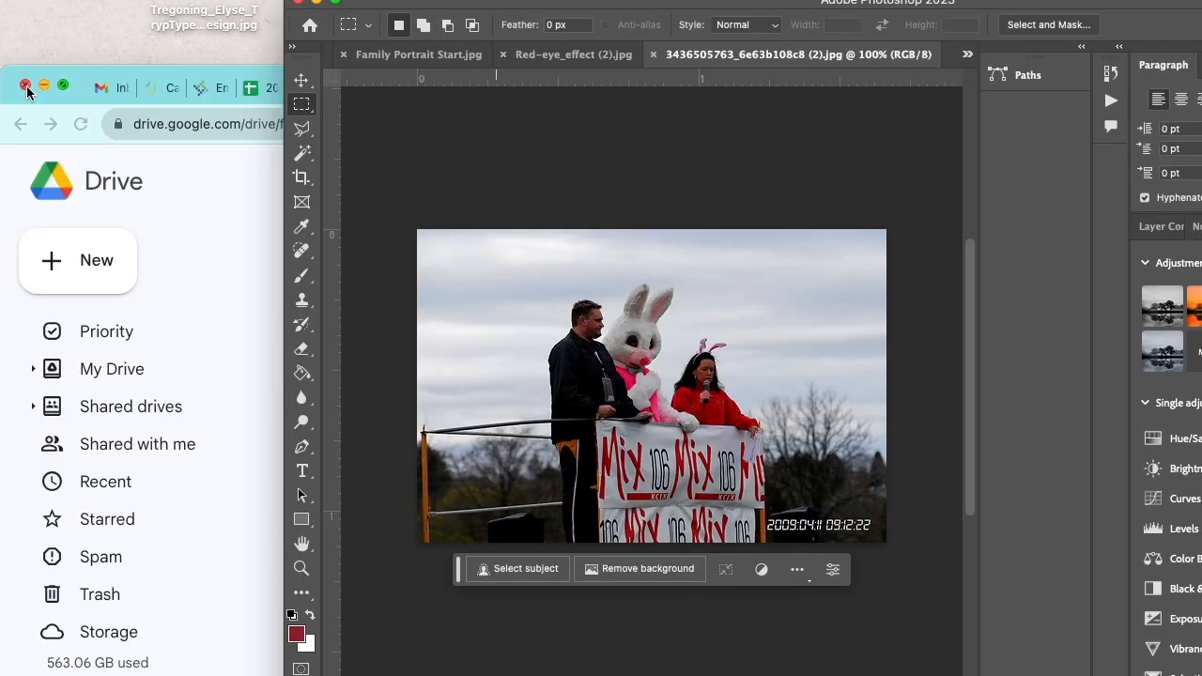
Bring up Red-eye_effect (2).jpg, check the red eye instructions in the Photo Retouching Tutorial document, and return to Photoshop
left_click(564, 55)
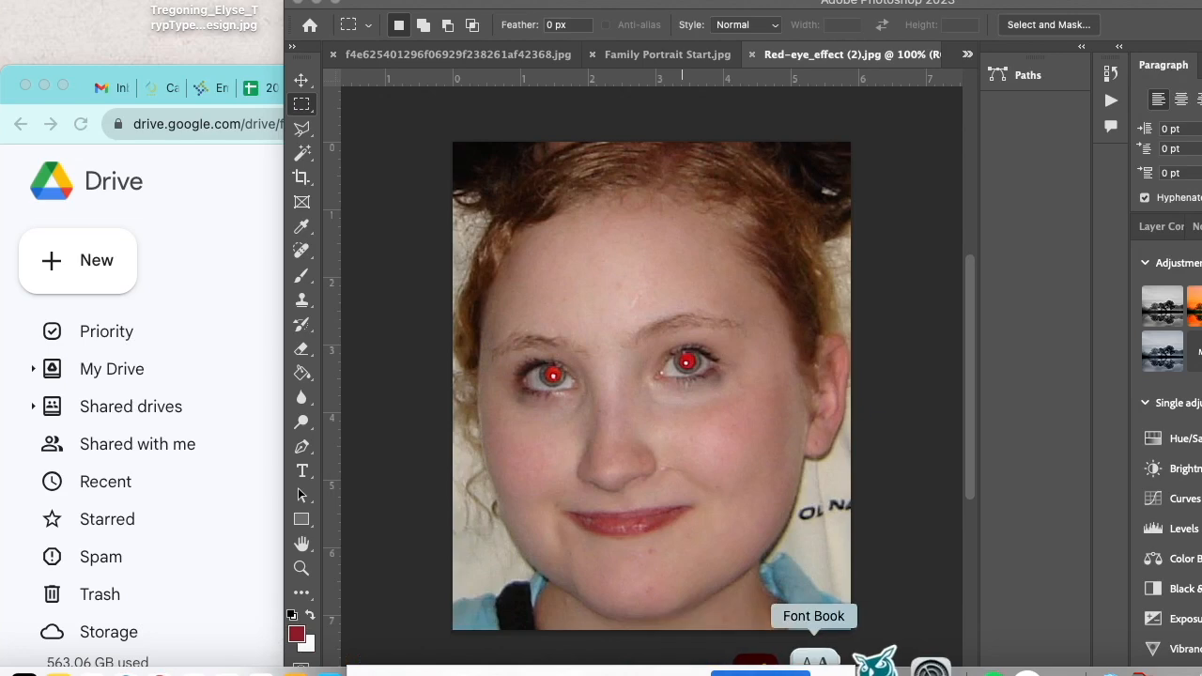
left_click(828, 672)
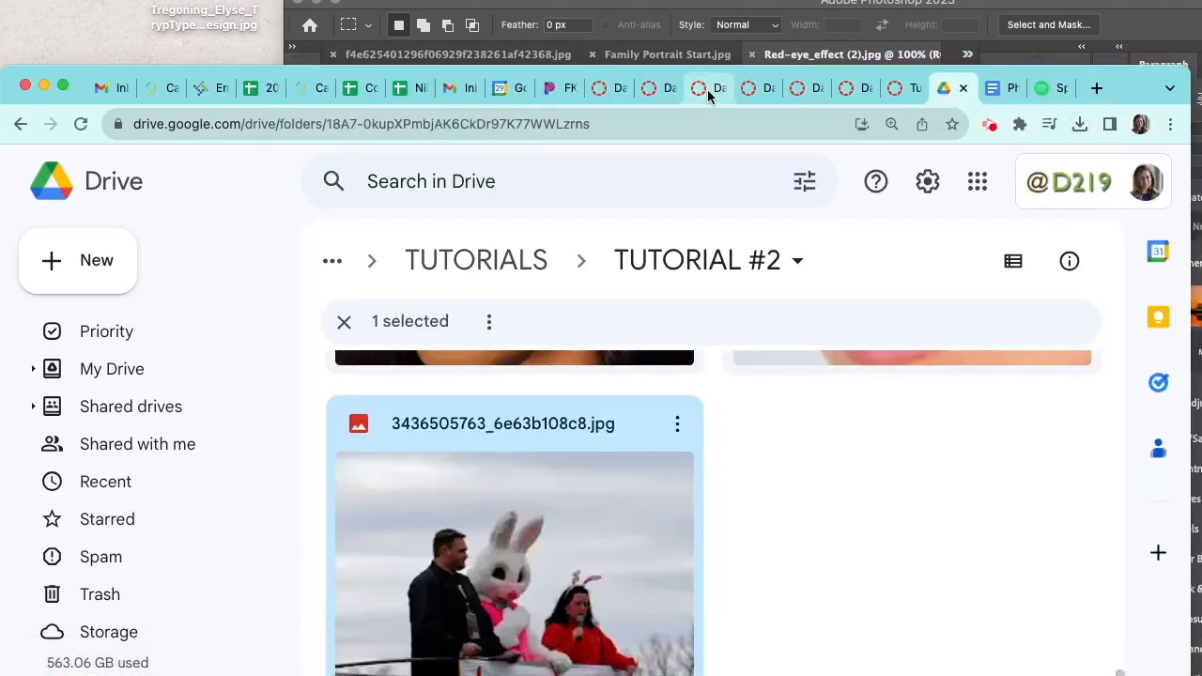
left_click(1007, 89)
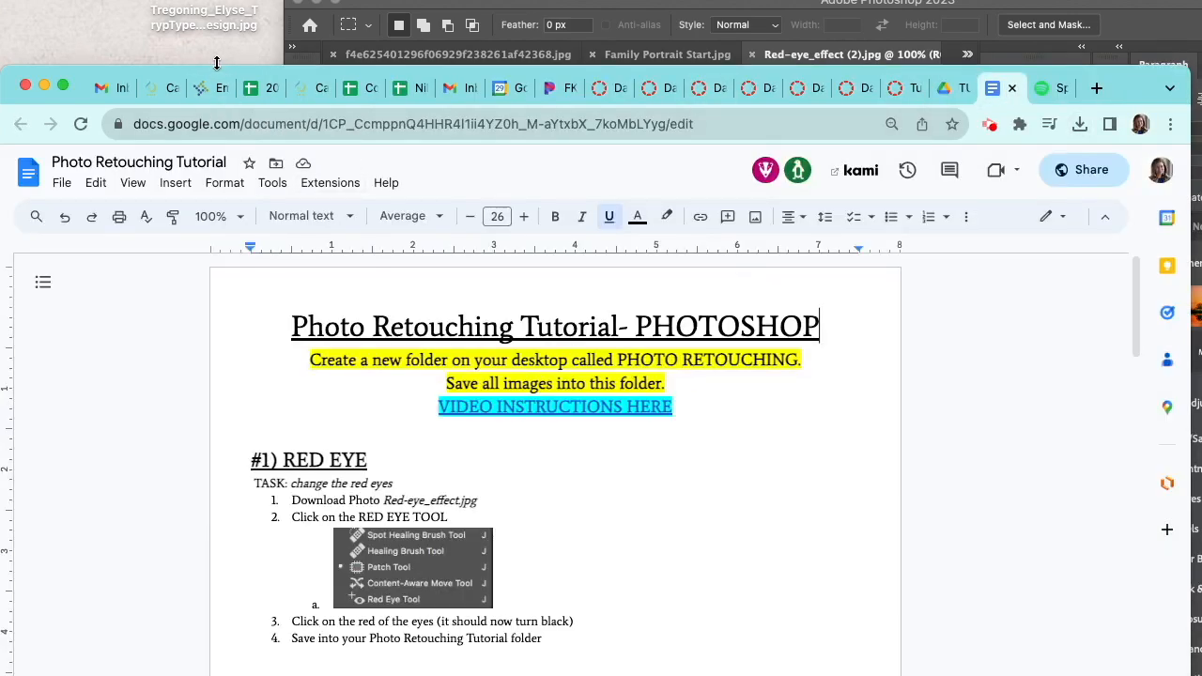
left_click(44, 85)
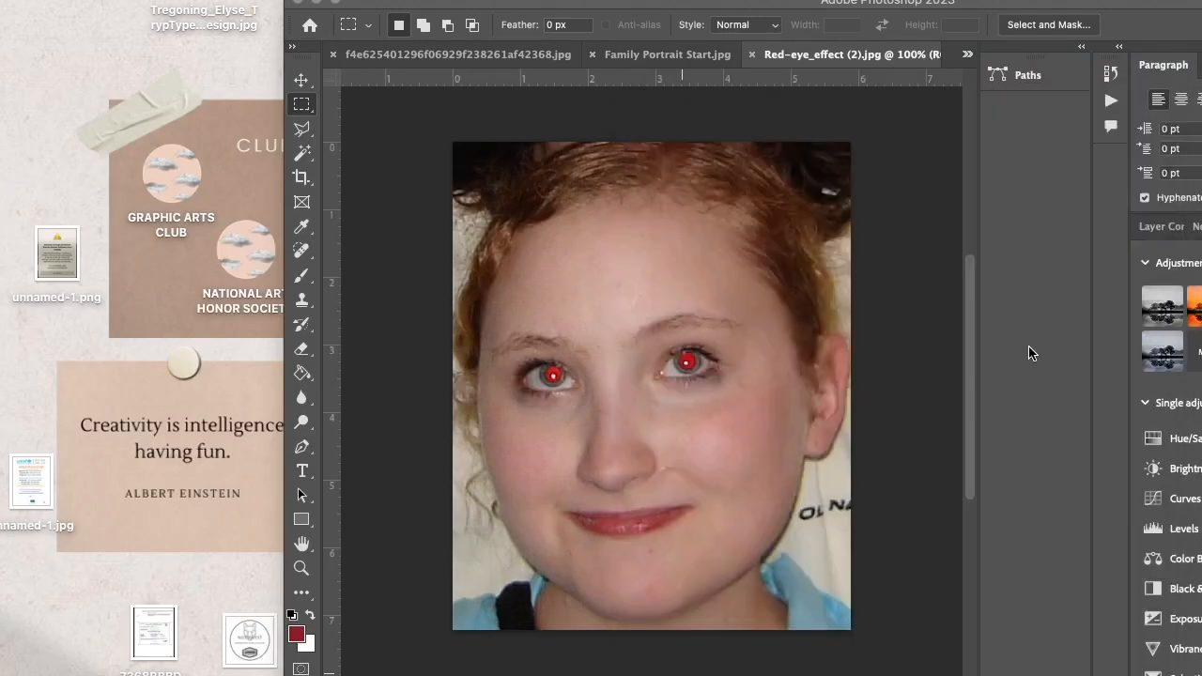
Remove the red from both pupils of the girl's eyes with the Red Eye Tool
left_click(302, 252)
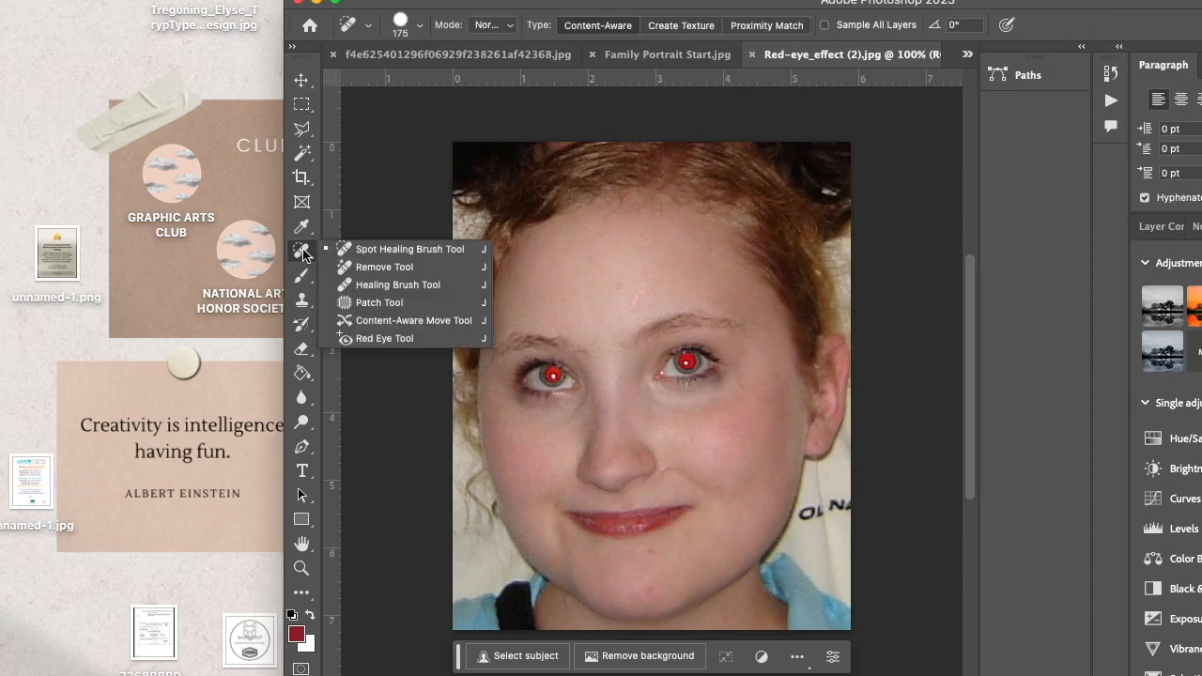
left_click(372, 339)
left_click(553, 376)
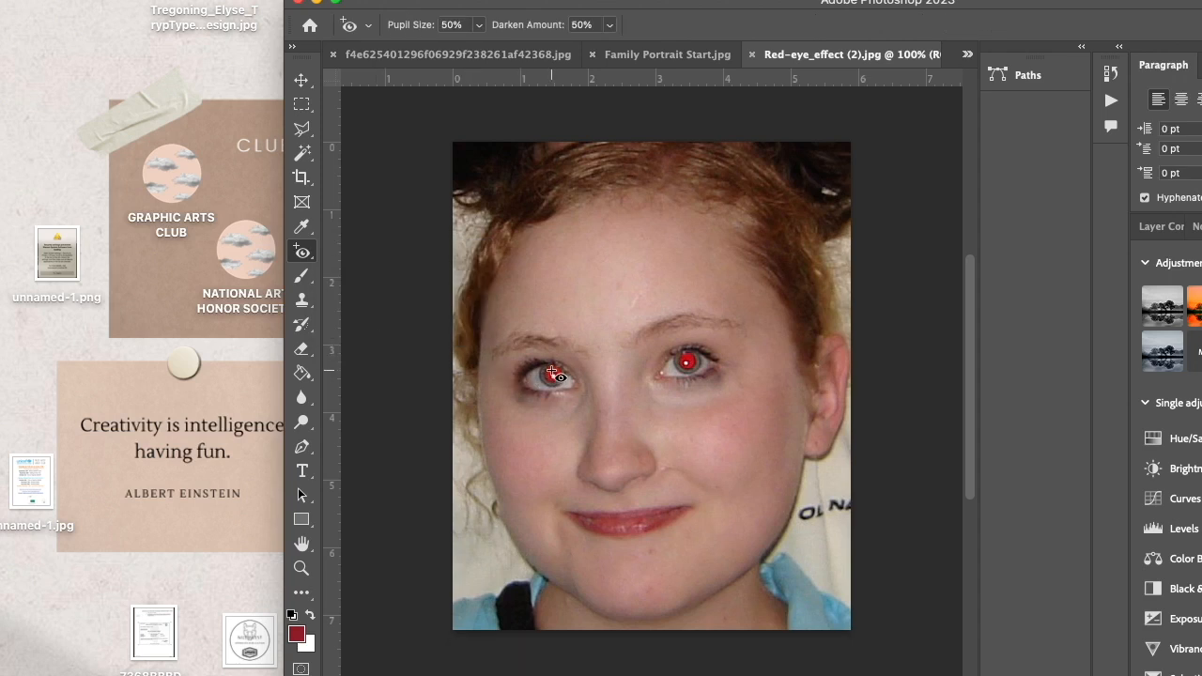
left_click(687, 361)
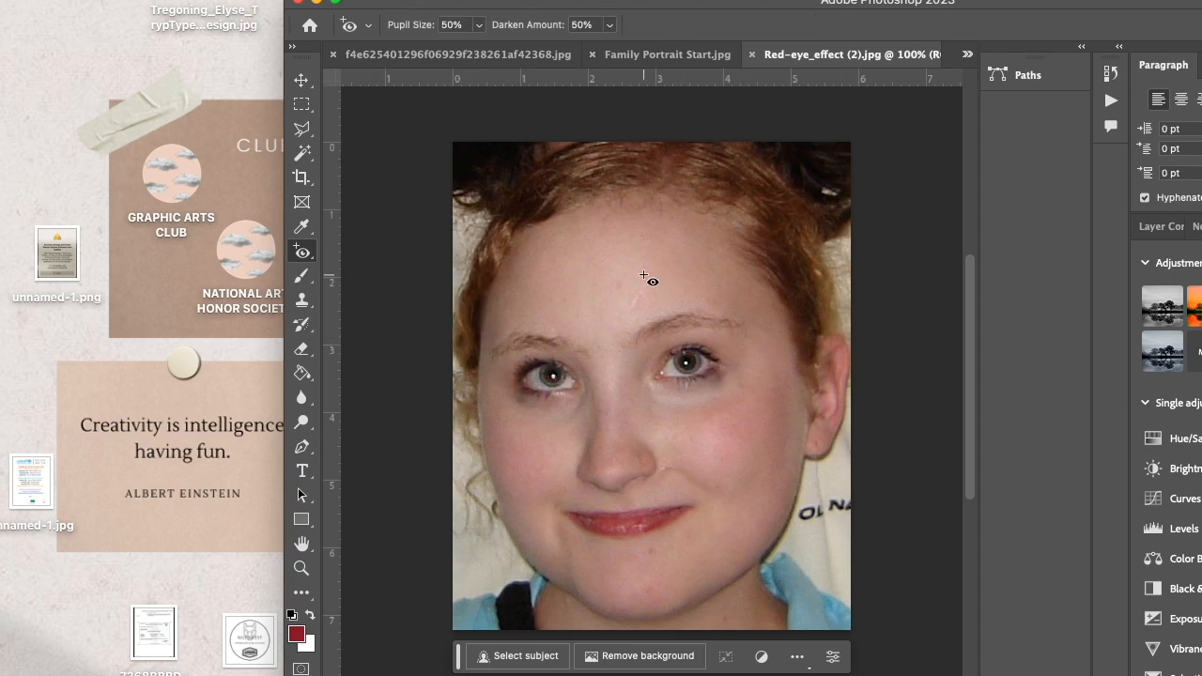
Save the corrected image as a JPEG at quality 12 (Maximum) in the desktop's Photo Retouching folder, keeping its file name
left_click(170, 0)
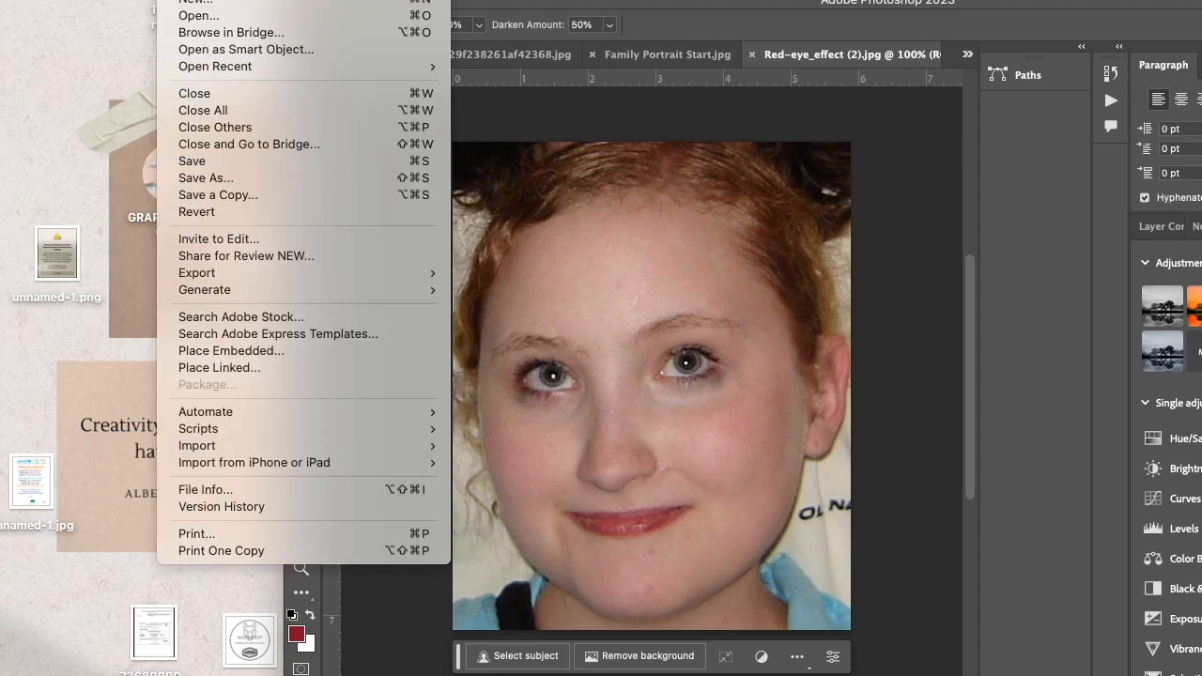
left_click(219, 177)
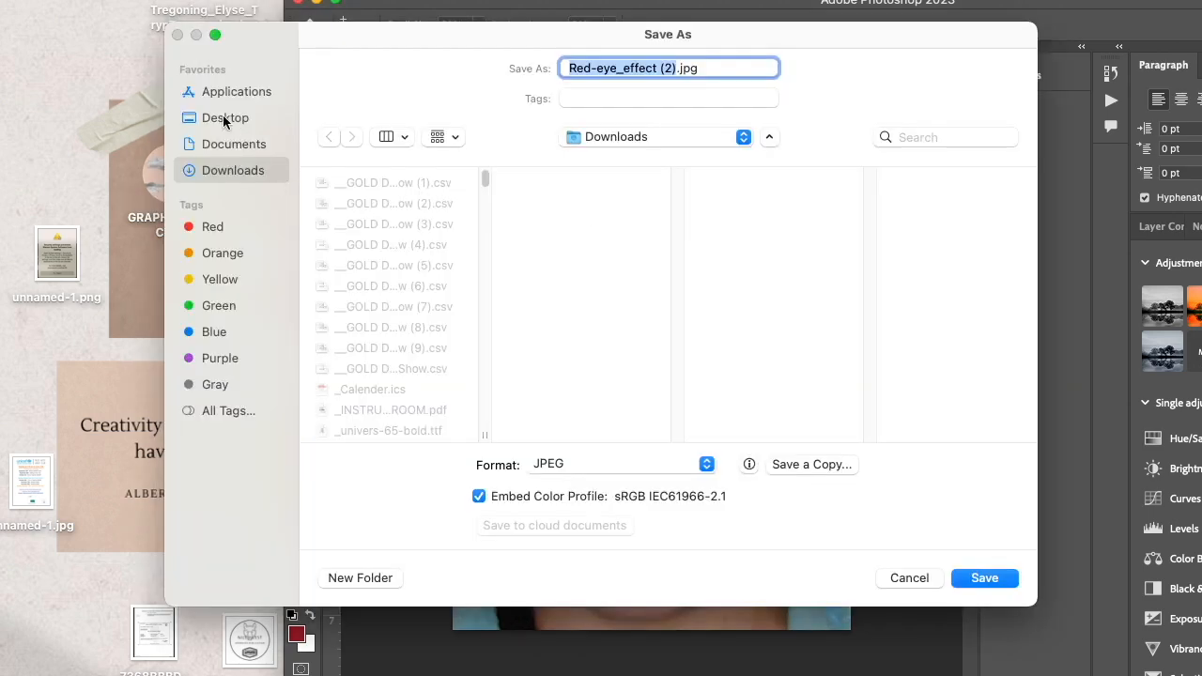
left_click(223, 121)
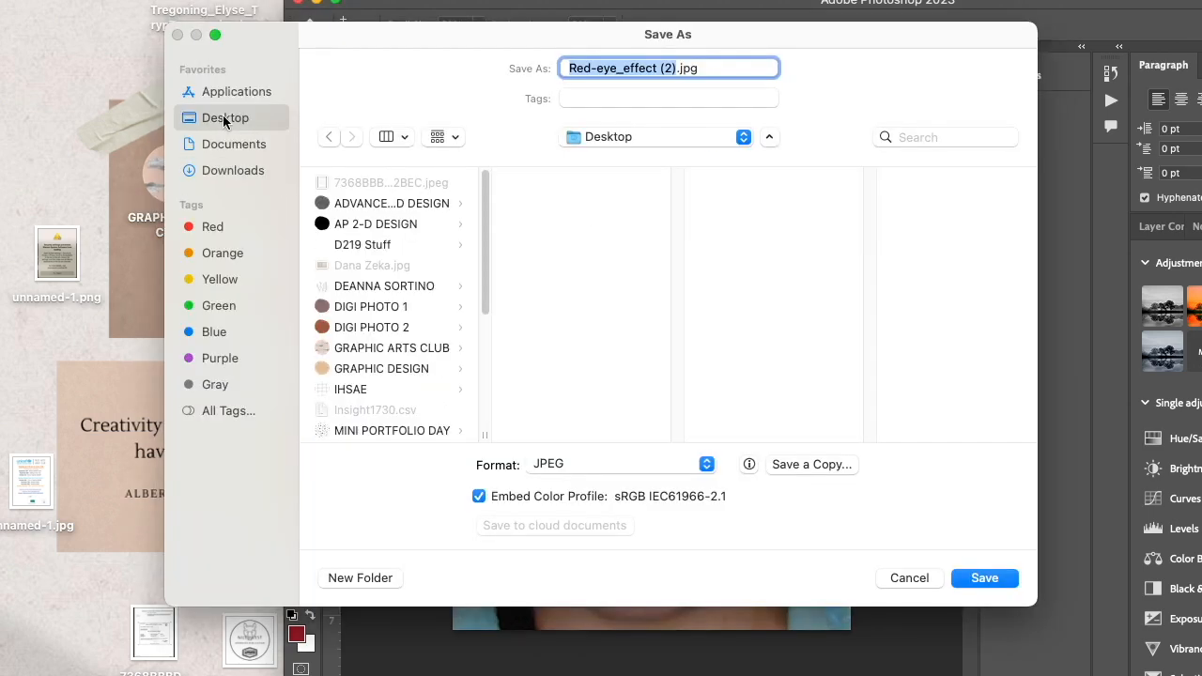
scroll(398, 382, "down", 4)
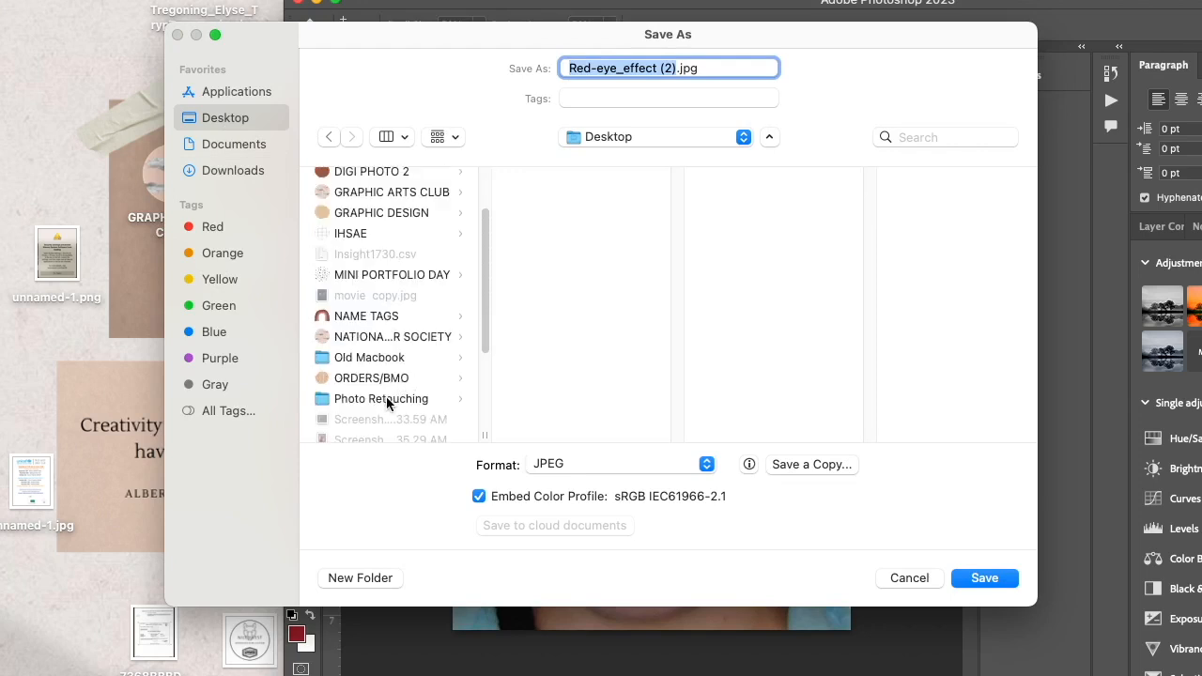
left_click(389, 400)
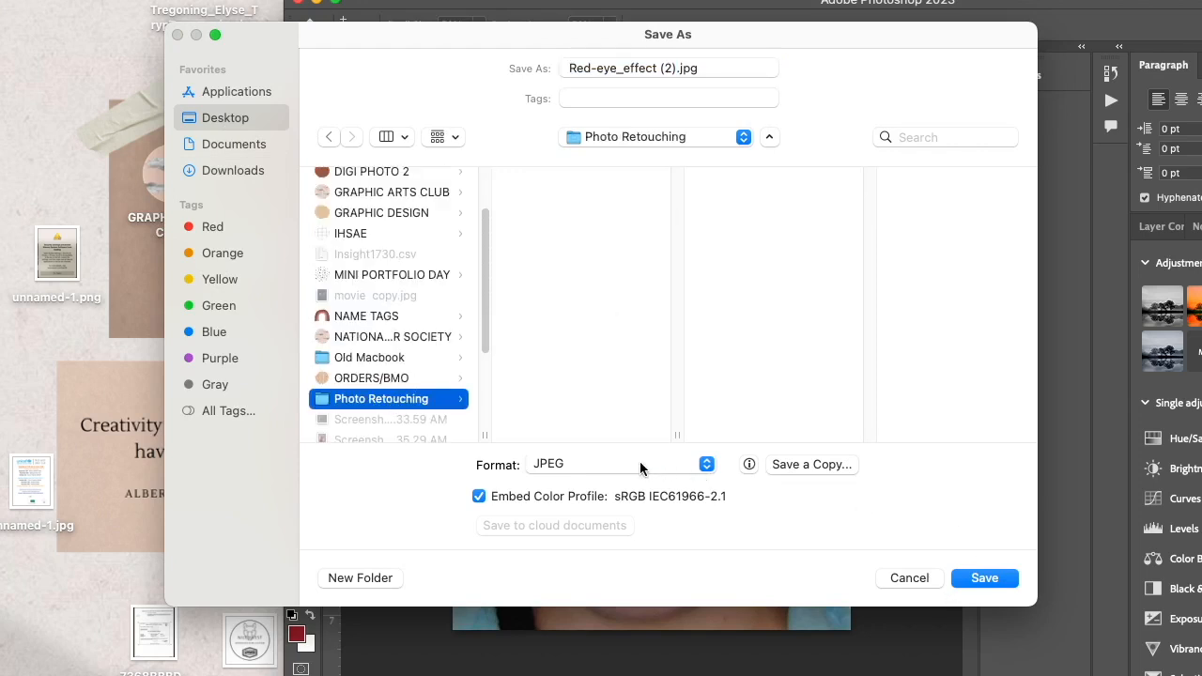
left_click(981, 577)
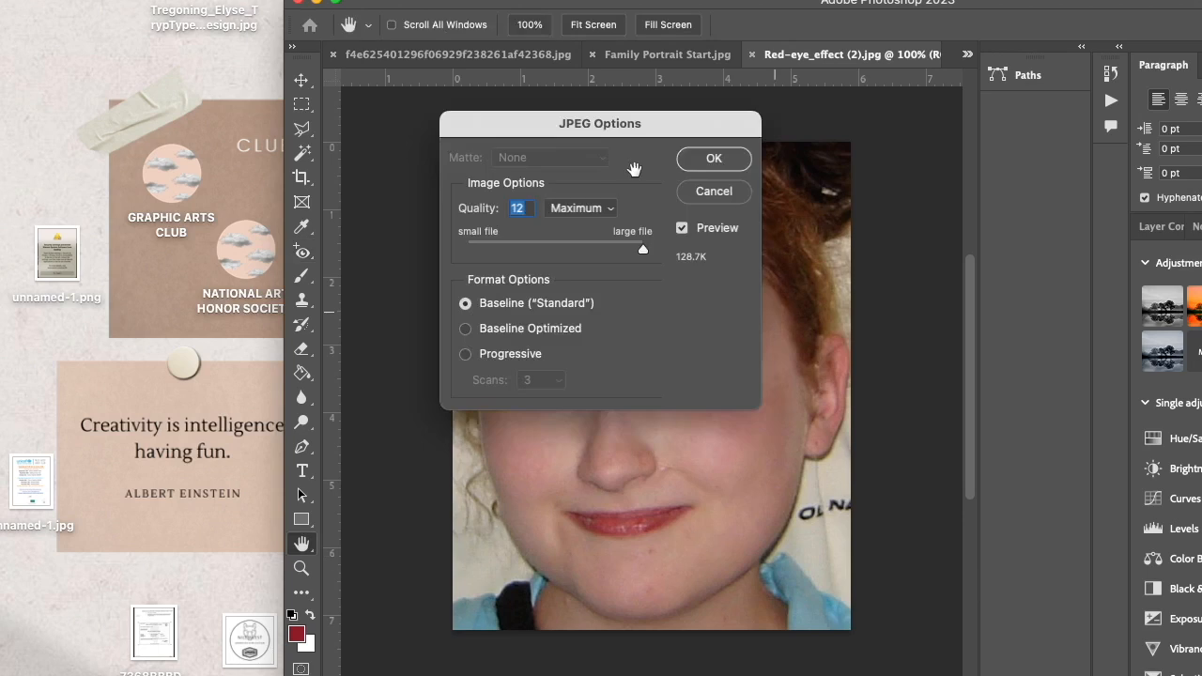
left_click(715, 162)
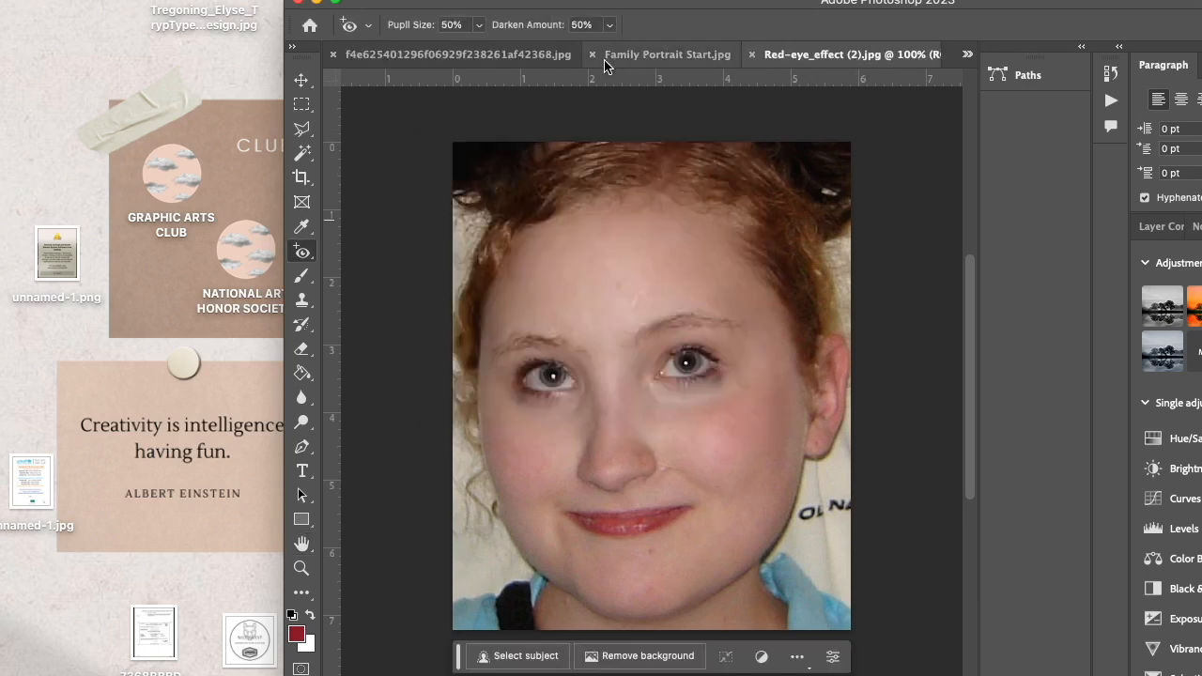
left_click(968, 55)
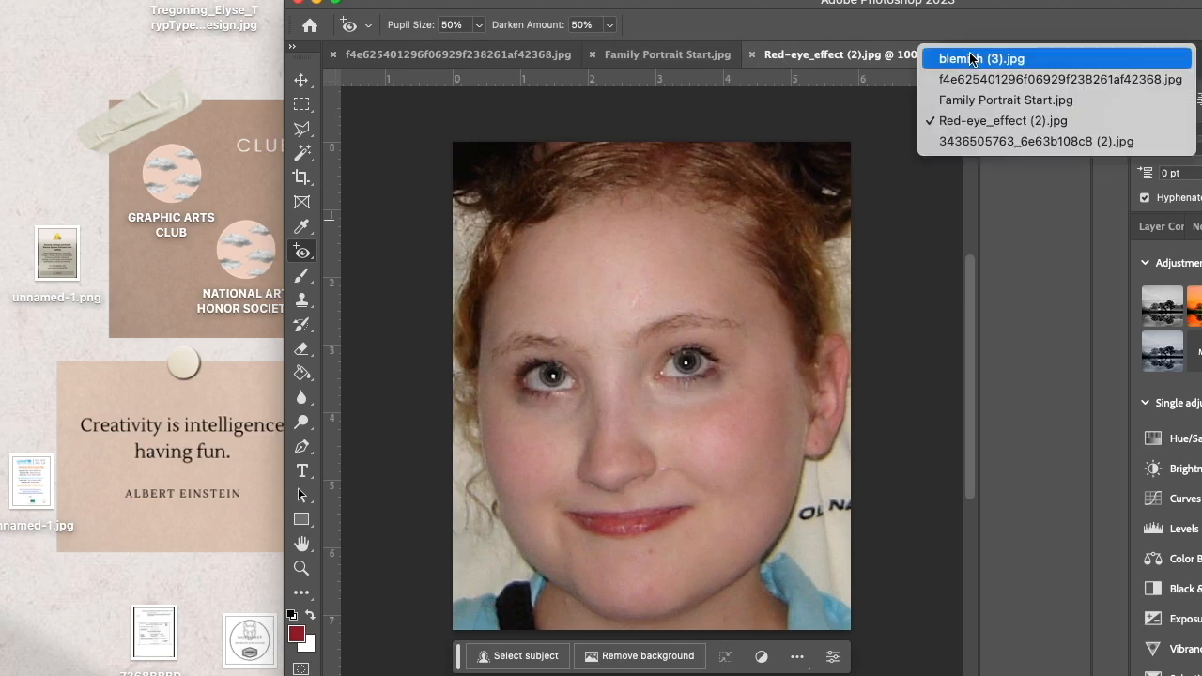
left_click(968, 81)
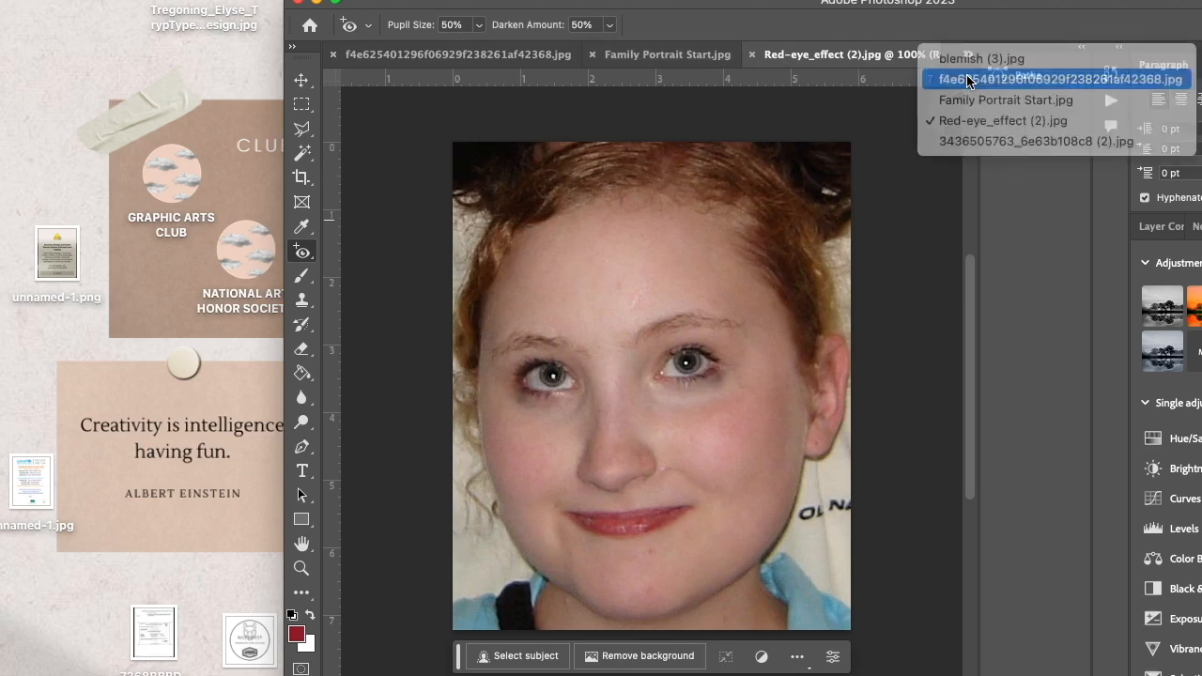
left_click(970, 55)
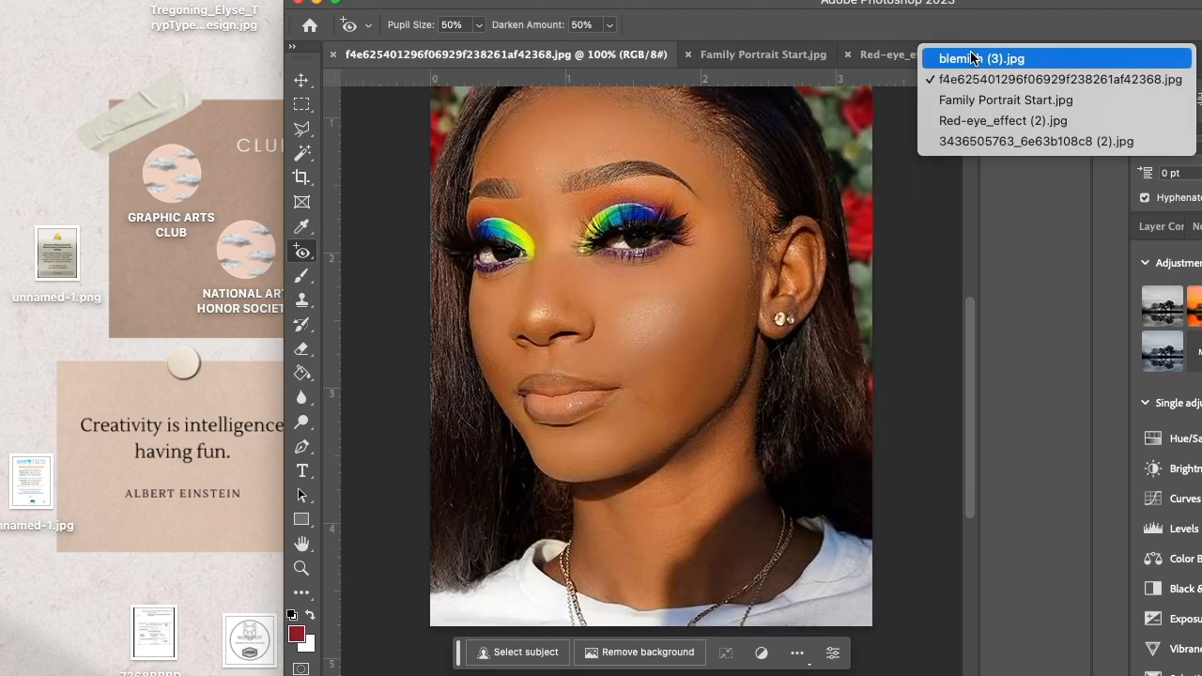
left_click(976, 139)
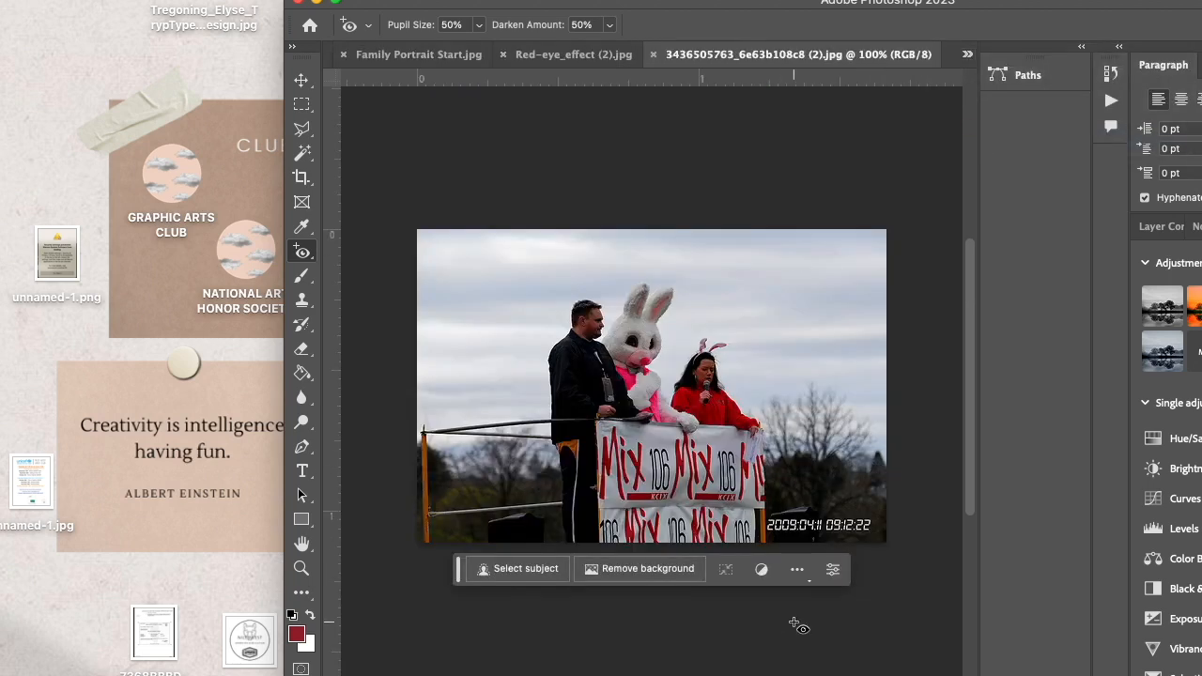
left_click(302, 252)
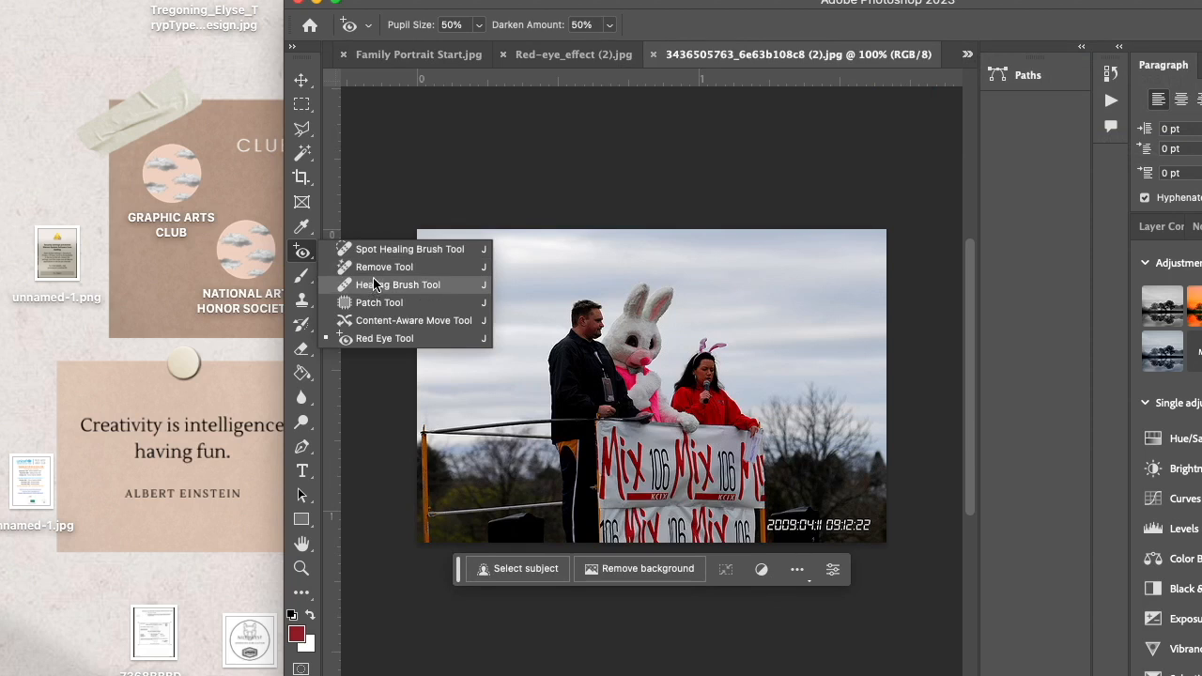
left_click(372, 301)
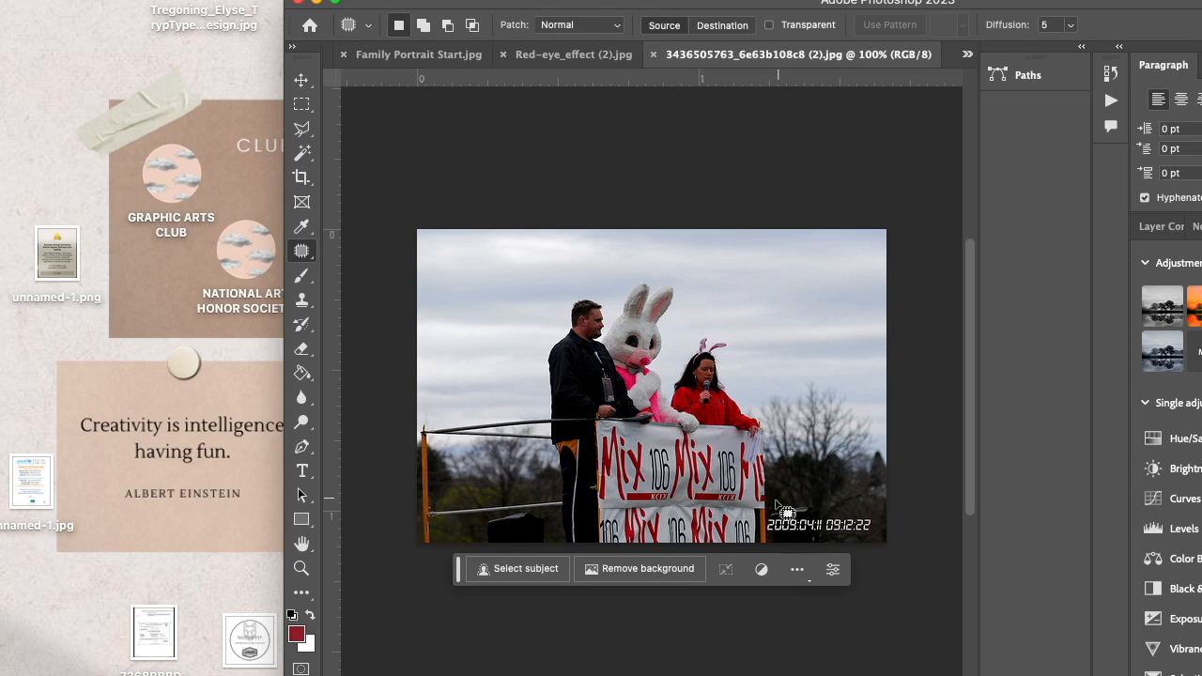
right_click(311, 261)
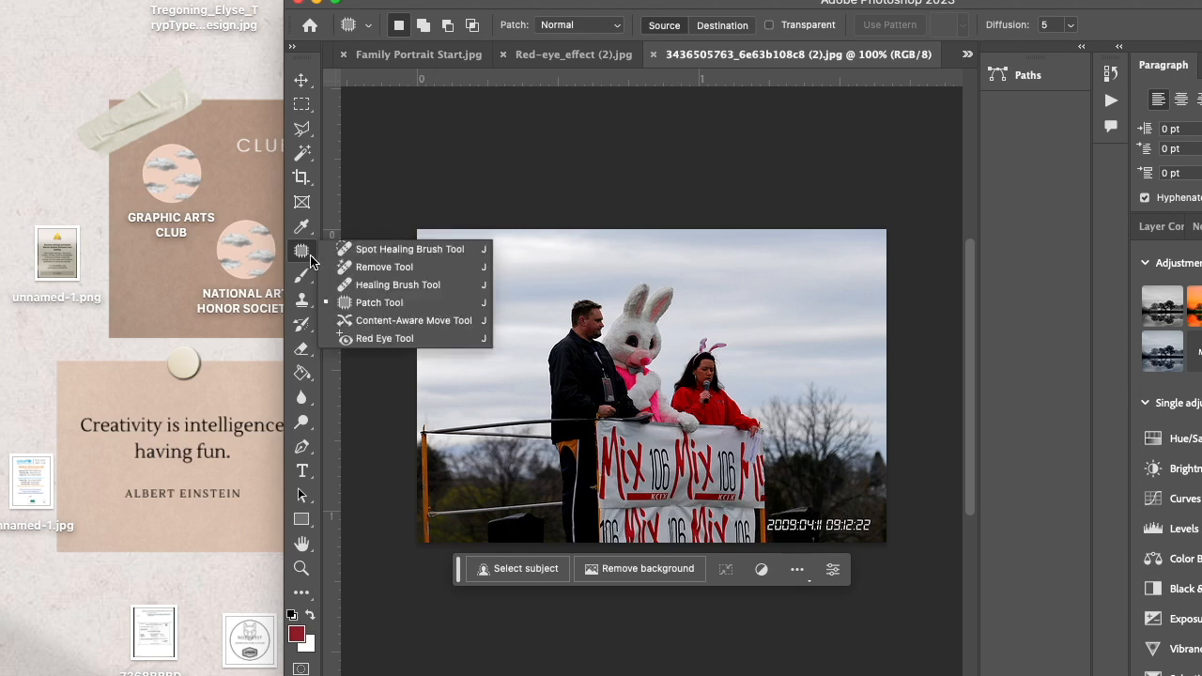
left_click(361, 303)
Patch the date stamp in the photo's lower right corner with the dark background above it, touch up beside the banner, and deselect
mouse_move(766, 518)
left_mouse_down()
mouse_move(778, 542)
mouse_move(879, 542)
mouse_move(885, 528)
mouse_move(768, 519)
mouse_move(813, 522)
mouse_move(815, 488)
left_mouse_up()
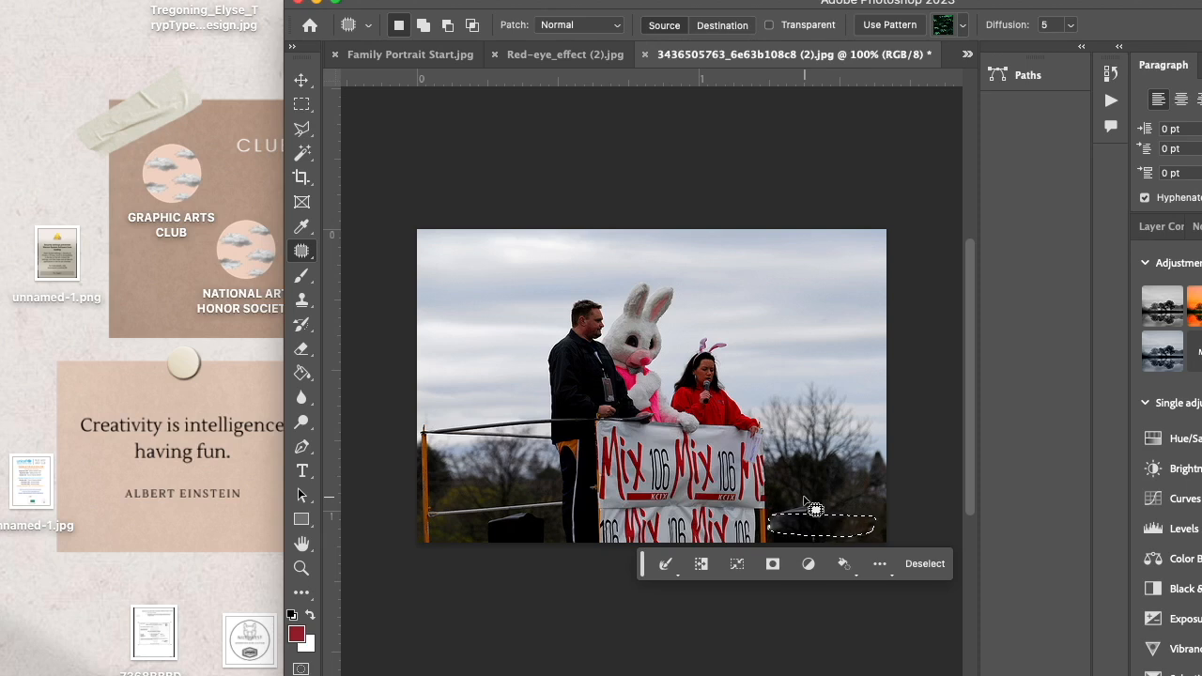
left_click(815, 508)
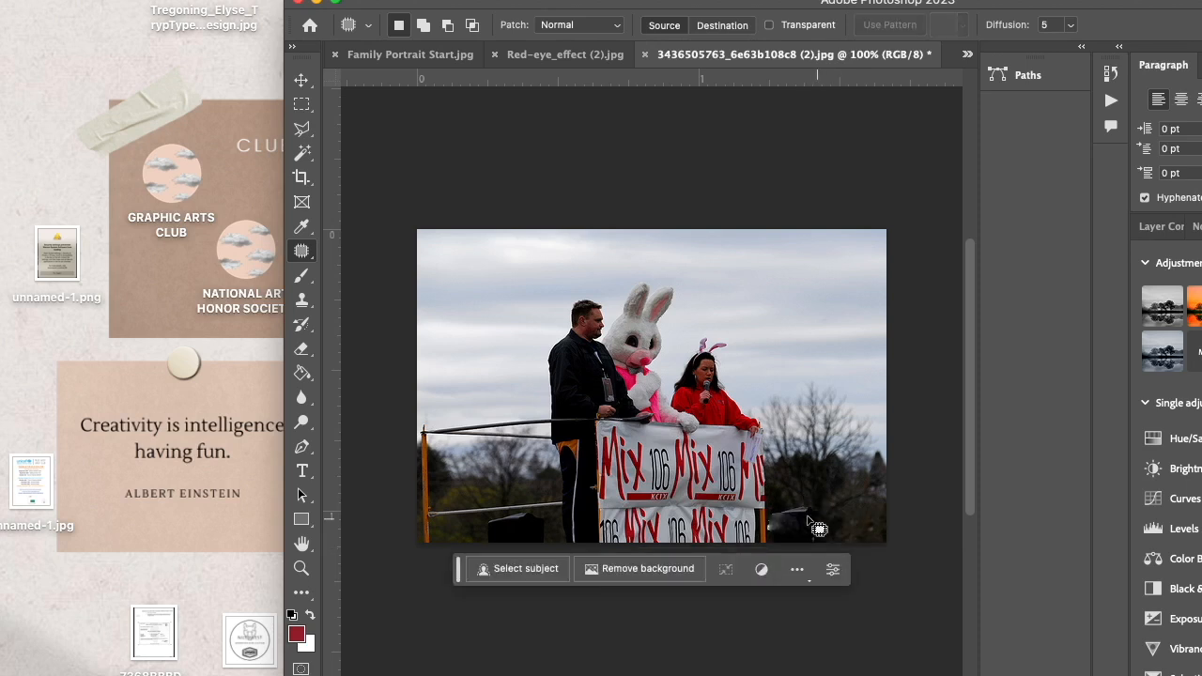
mouse_move(813, 504)
left_mouse_down()
mouse_move(809, 533)
mouse_move(784, 549)
mouse_move(774, 541)
mouse_move(777, 507)
mouse_move(800, 503)
mouse_move(814, 535)
mouse_move(804, 492)
left_mouse_up()
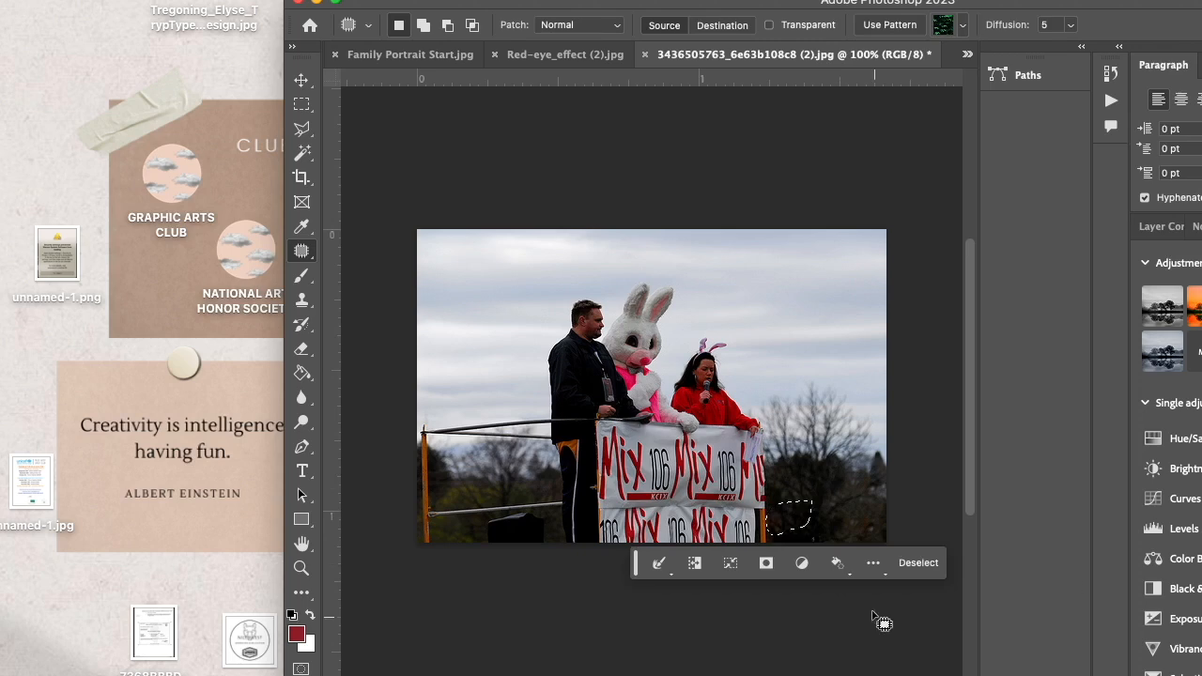
left_click(903, 562)
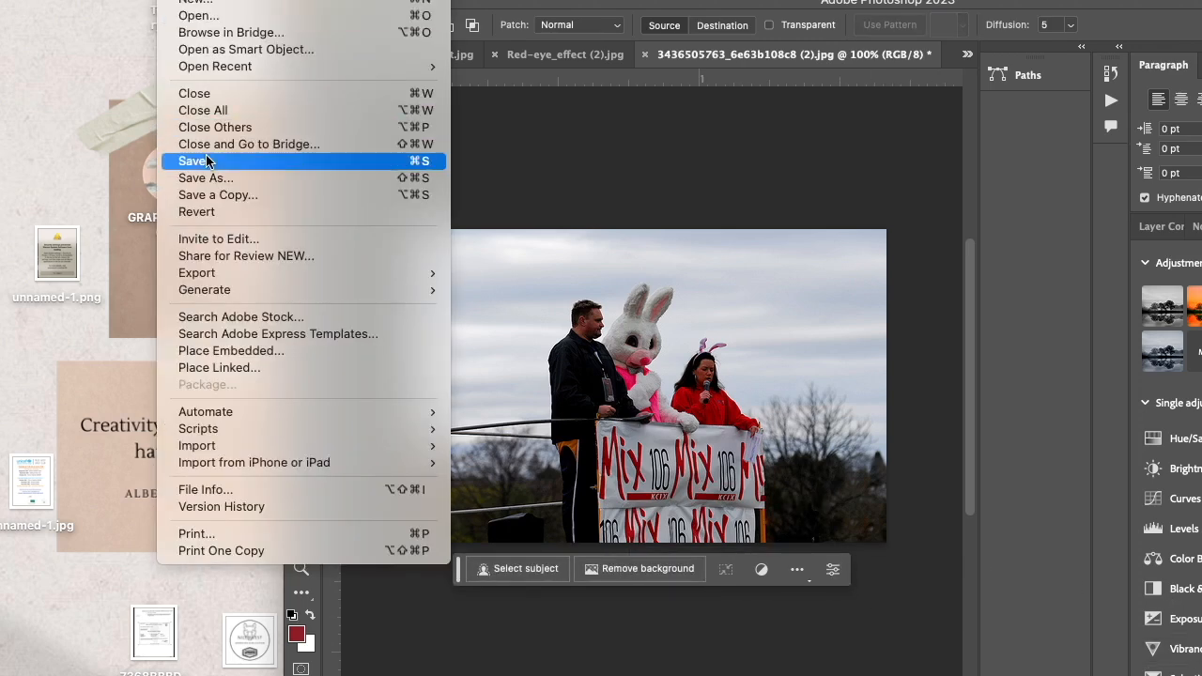
Save the patched parade photo as a JPEG in the desktop's Photo Retouching folder, keeping its file name
left_click(216, 161)
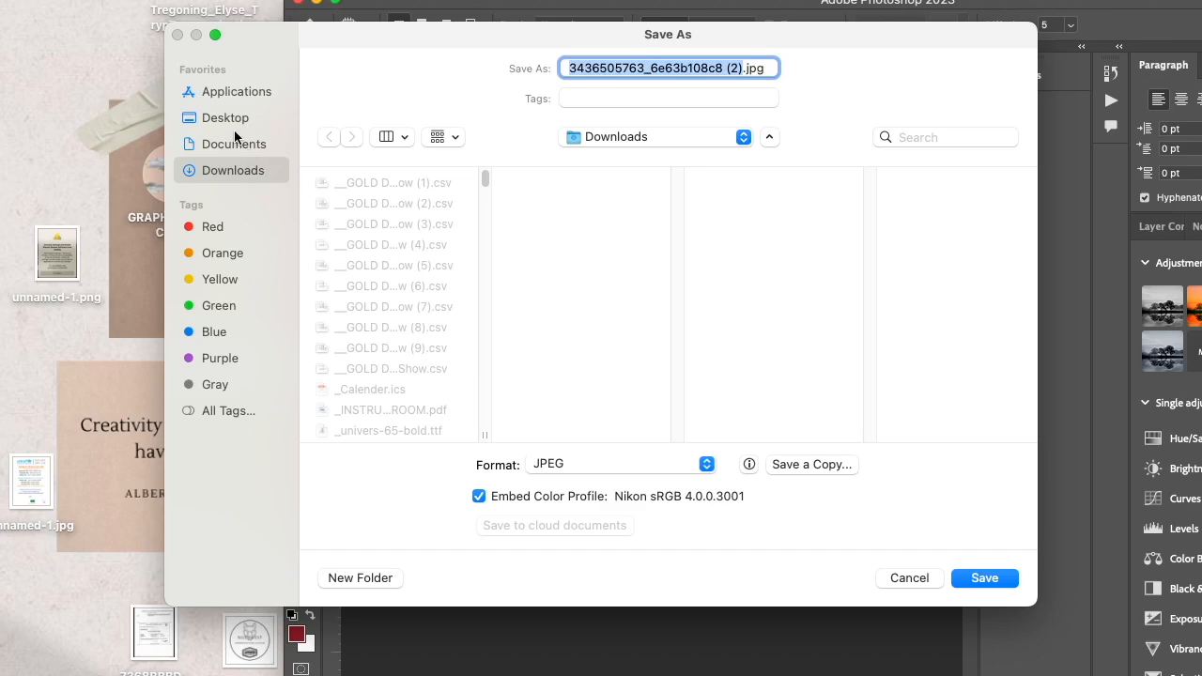
left_click(223, 117)
scroll(380, 429, "down", 5)
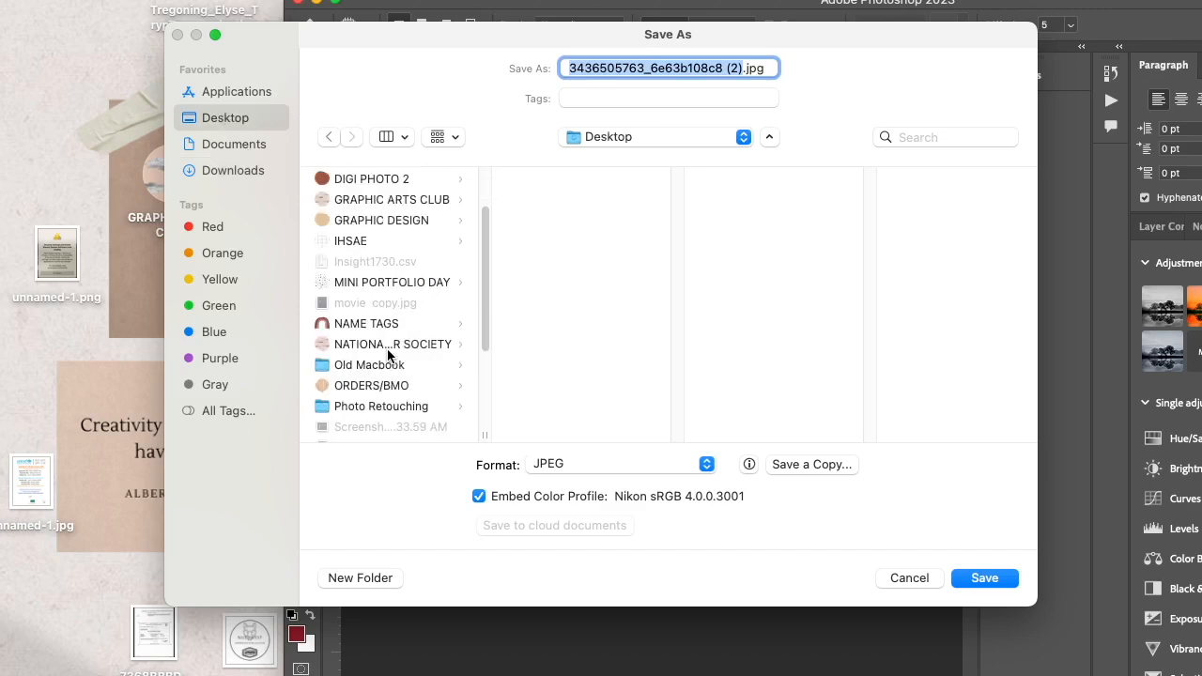
left_click(369, 409)
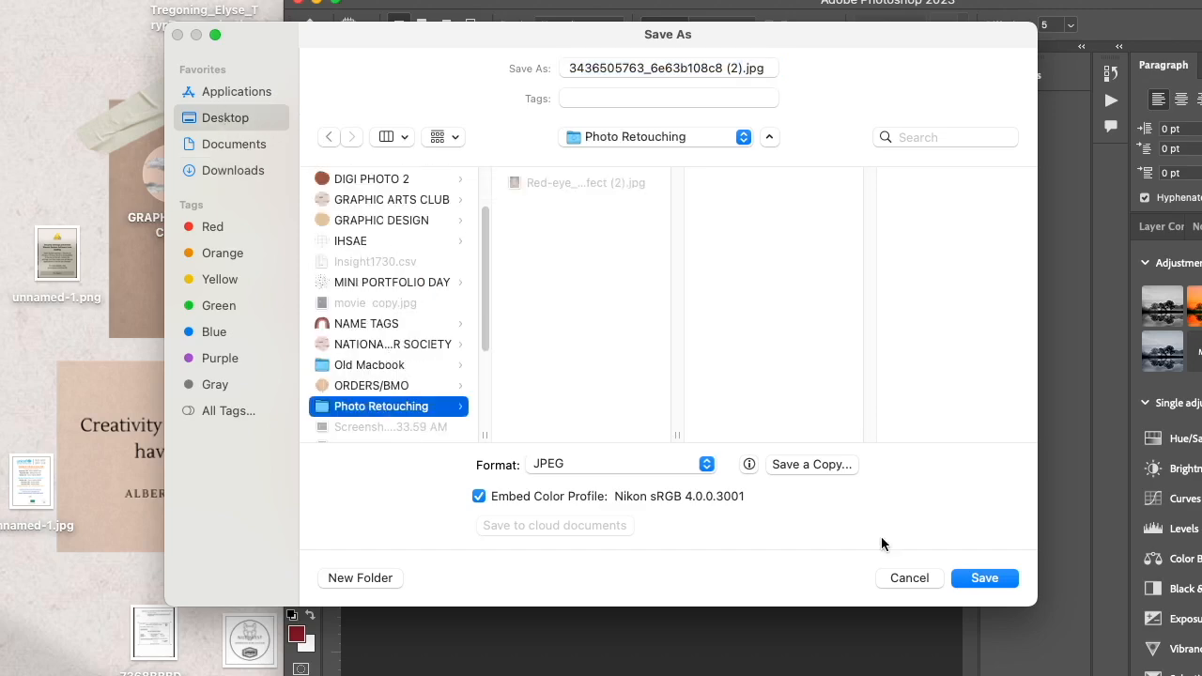
left_click(983, 578)
left_click(711, 159)
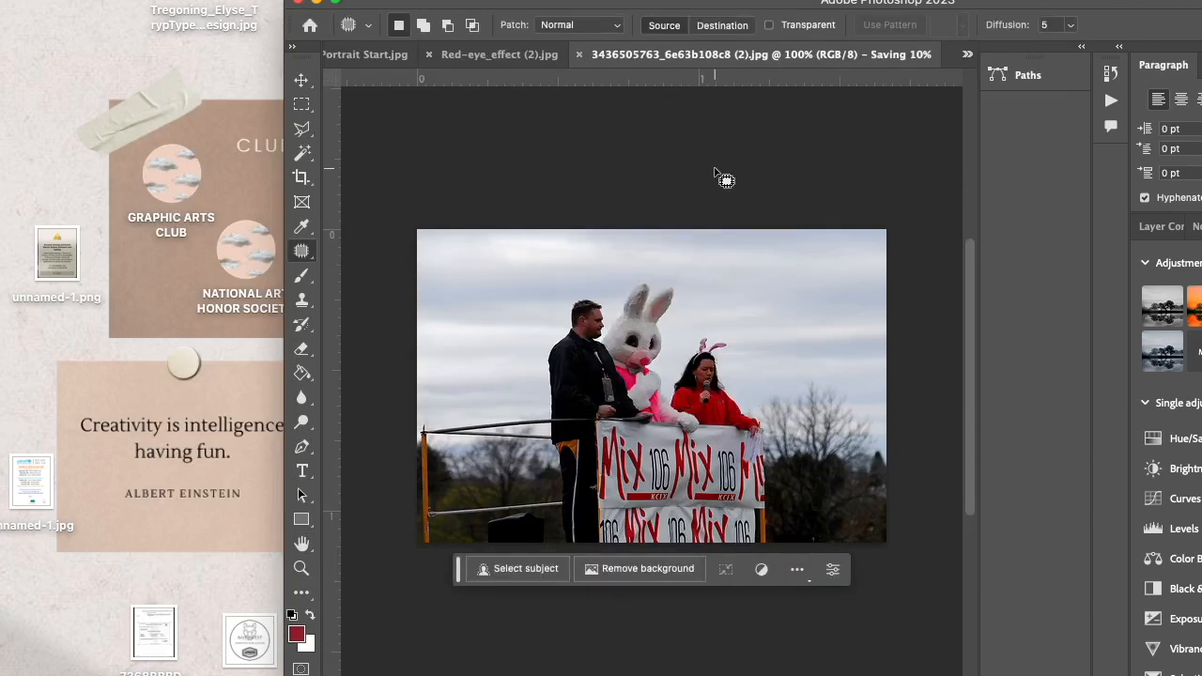
Close the saved parade photo and Red-eye_effect (2).jpg, and bring up blemish (3).jpg
left_click(654, 55)
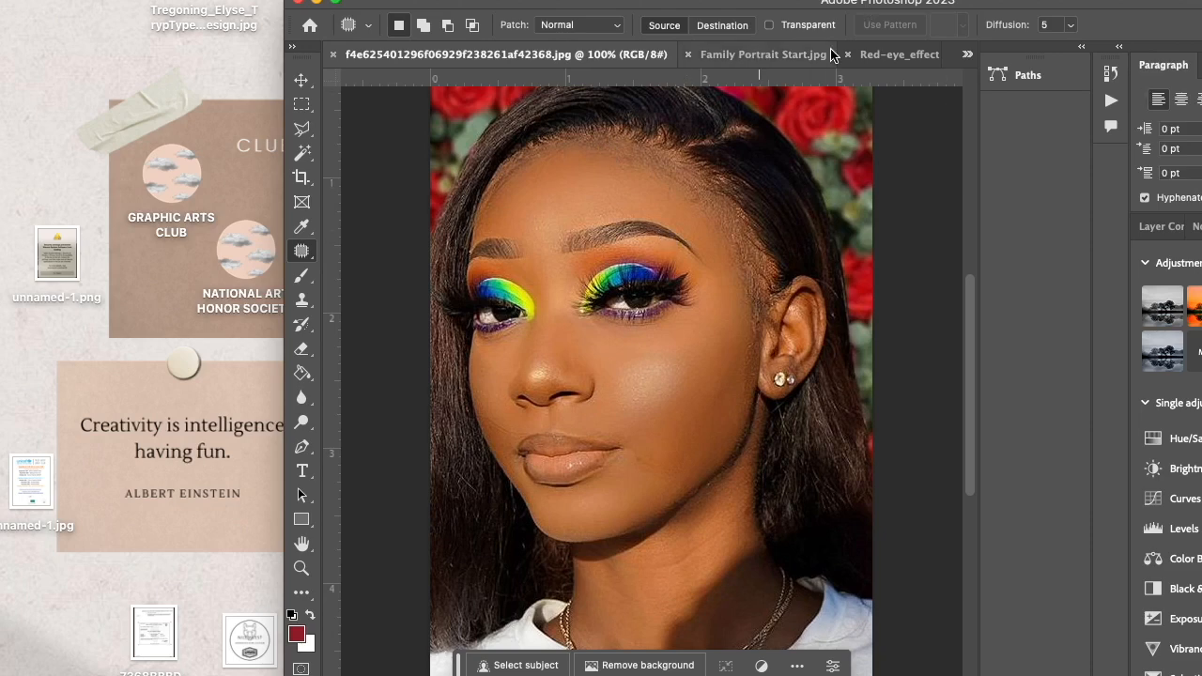
left_click(888, 55)
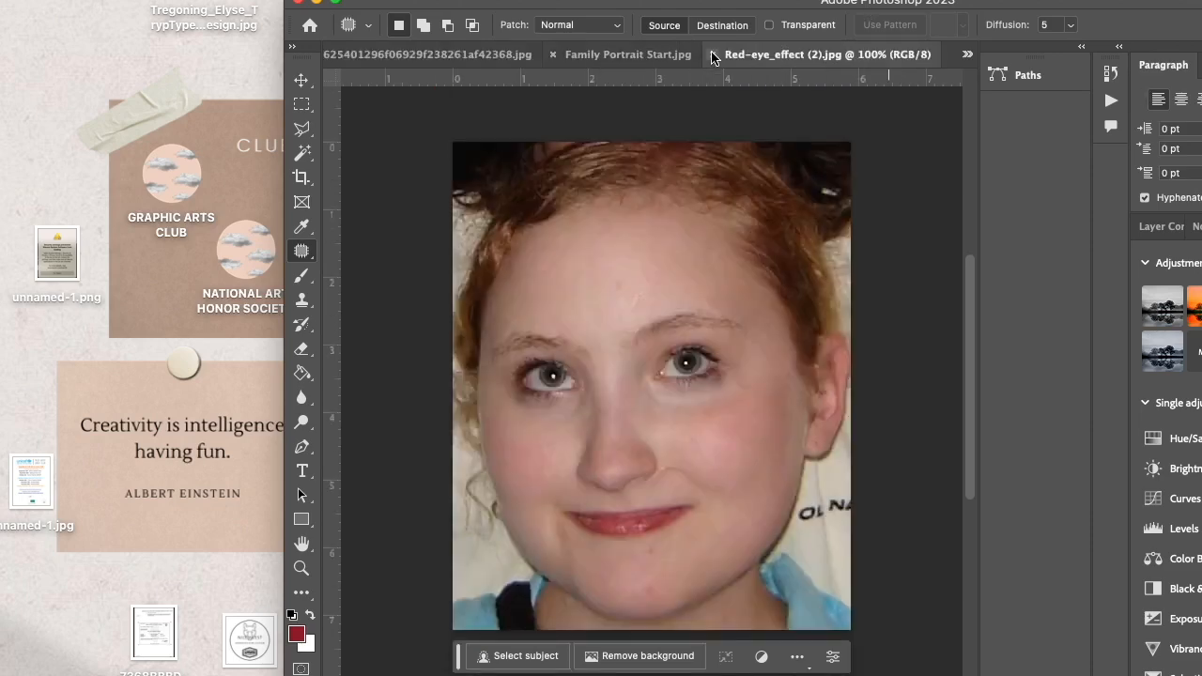
left_click(713, 55)
left_click(367, 56)
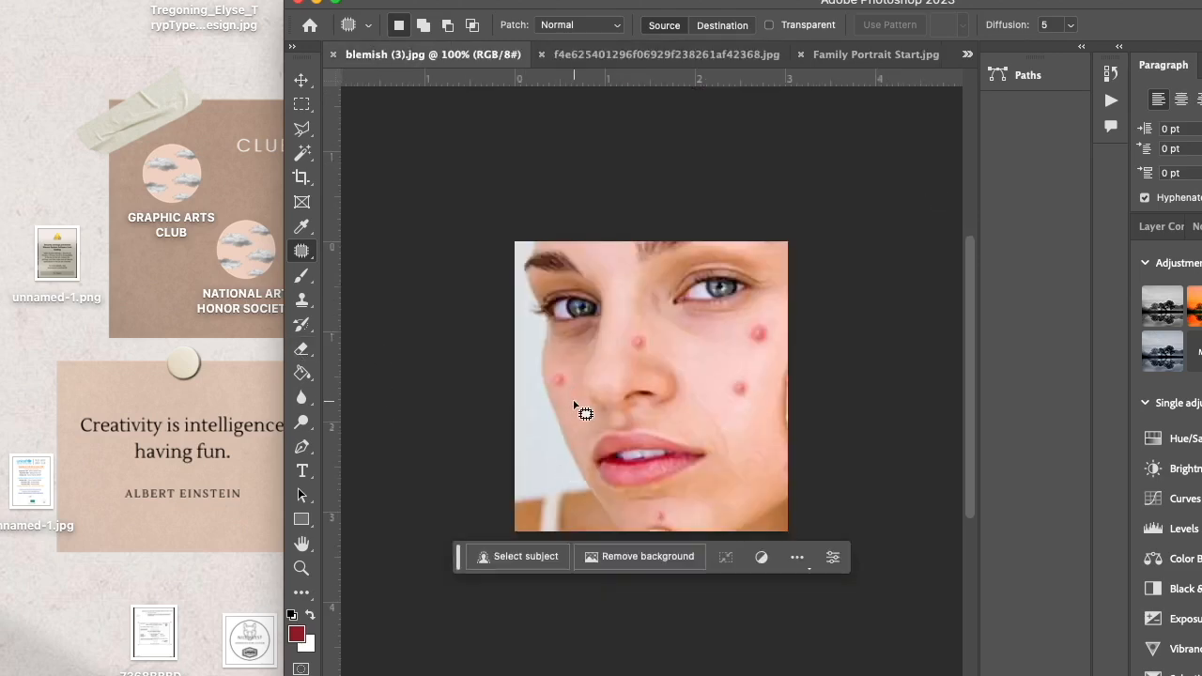
Heal the red blemishes on the woman's cheeks, nose and chin using the Spot Healing Brush at size 25
right_click(301, 250)
left_click(372, 246)
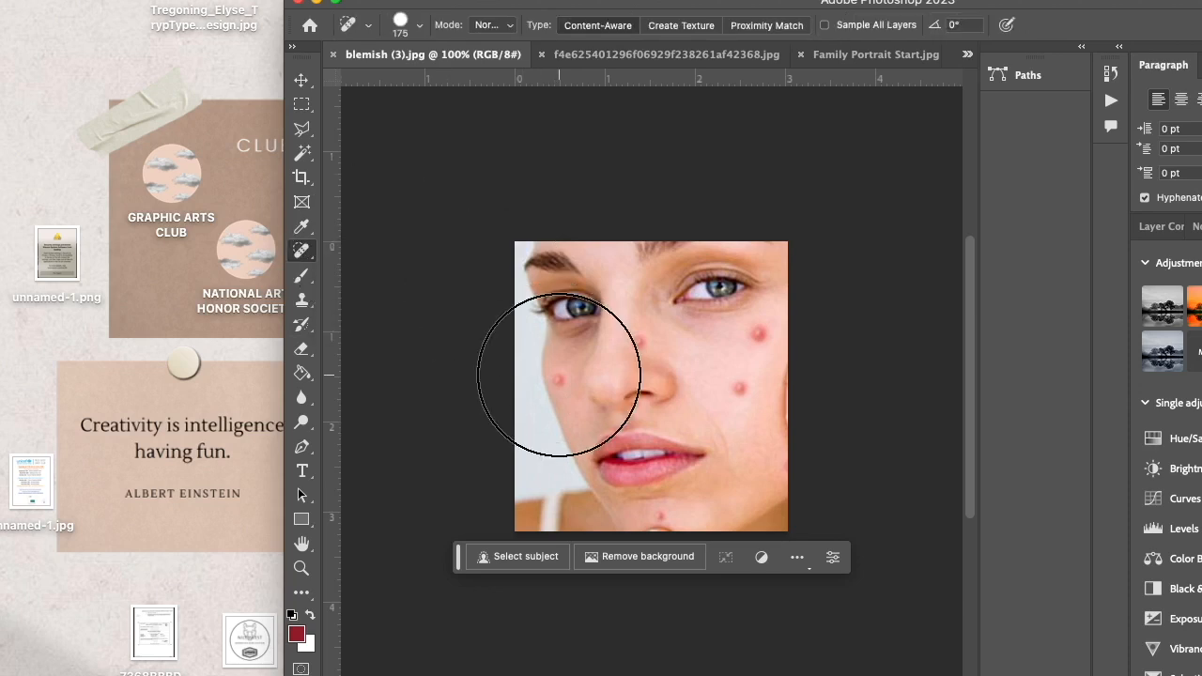
key("bracketleft")
key("bracketleft")
key("bracketleft")
key("bracketleft")
key("bracketleft")
key("bracketleft")
key("bracketleft")
key("bracketleft")
key("bracketleft")
key("bracketleft")
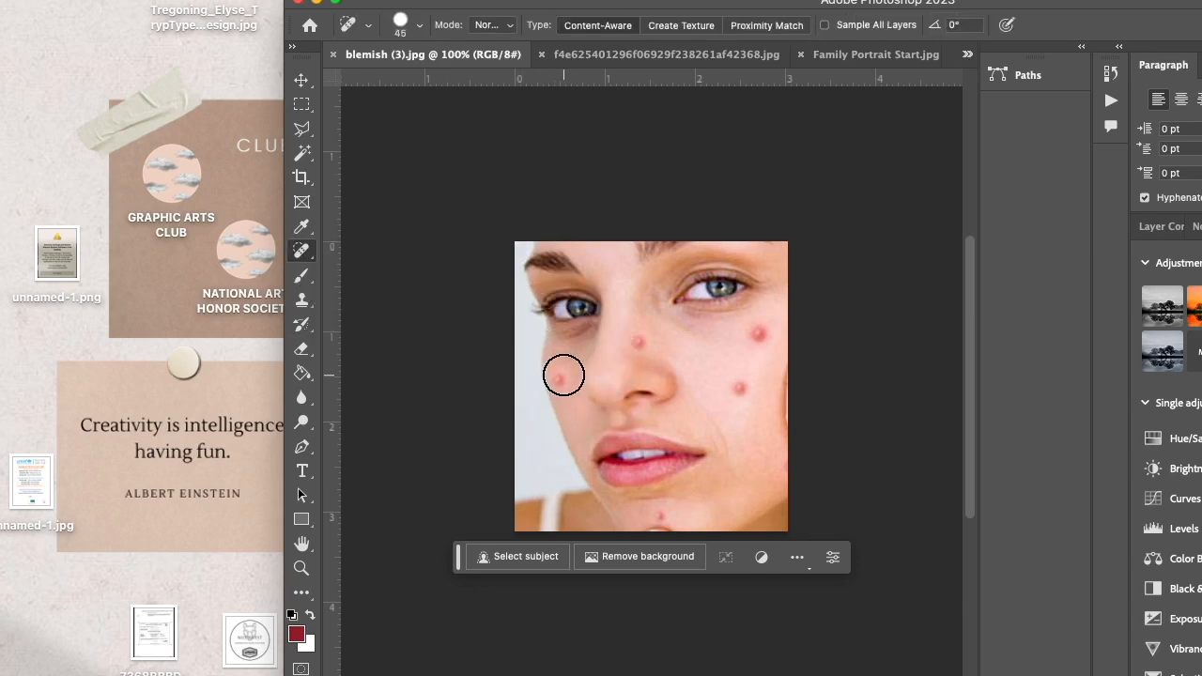
key("bracketleft")
key("bracketleft")
left_click(559, 379)
left_click(636, 340)
left_click(739, 387)
left_click(759, 335)
left_click(659, 514)
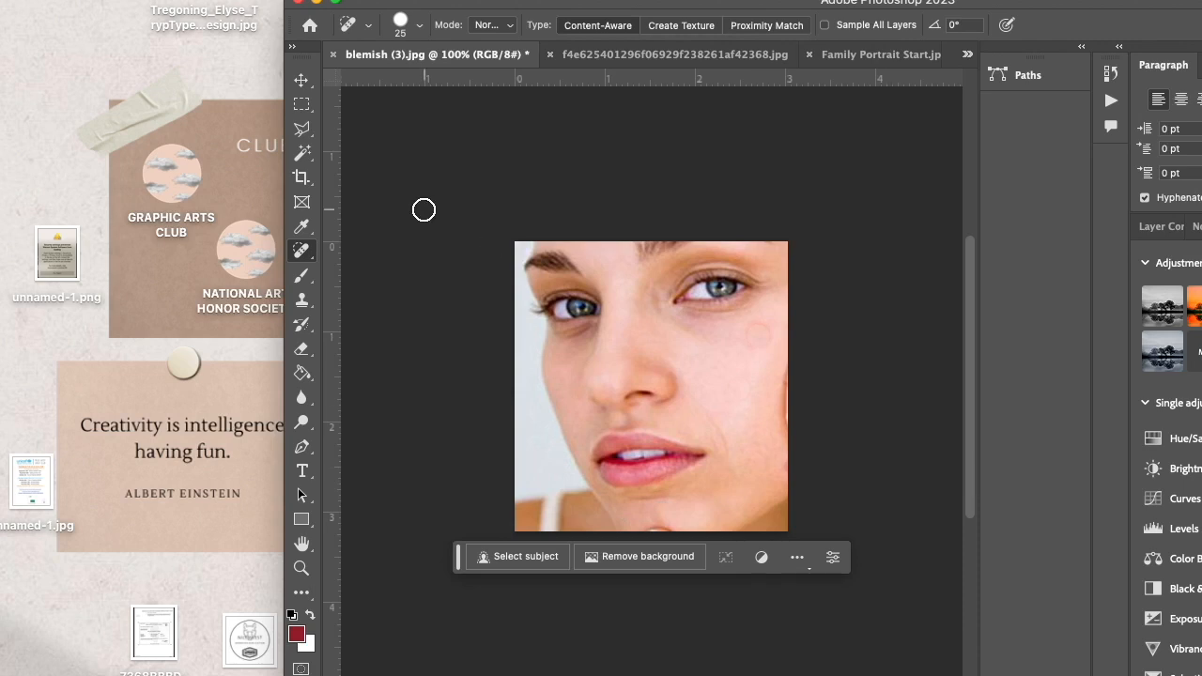
Touch up the remaining mark on the cheek below the right eye and check the brush's size and hardness options
left_click(754, 333)
left_click(765, 335)
left_click(419, 26)
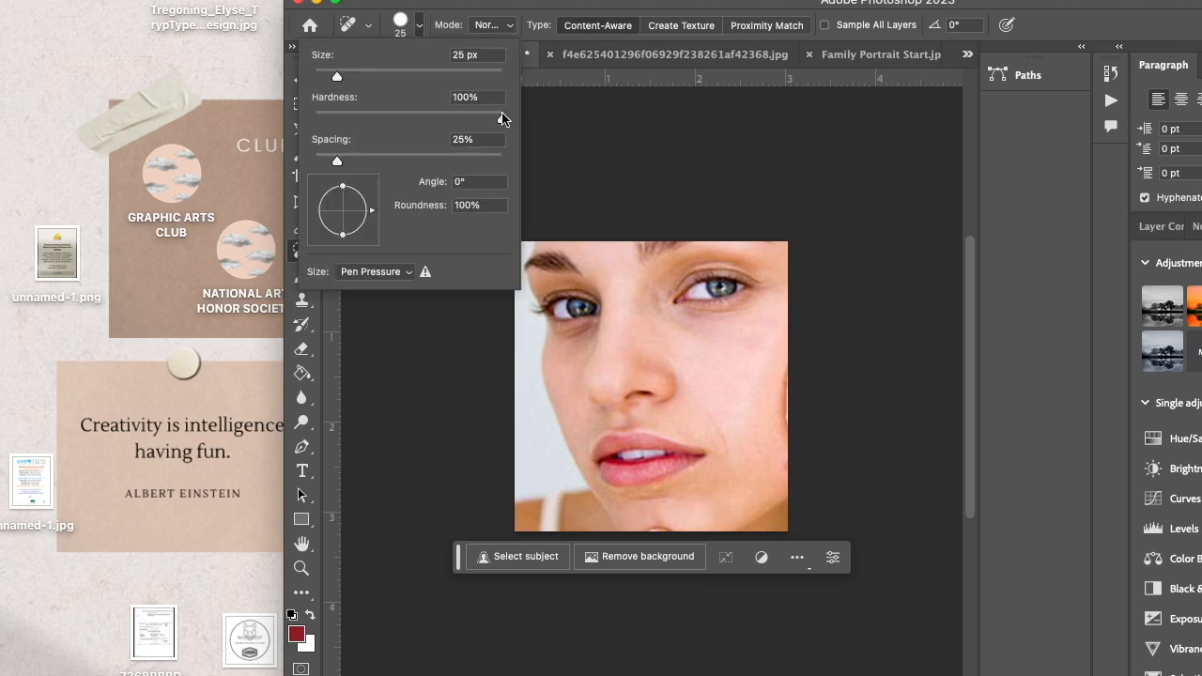
left_click(839, 230)
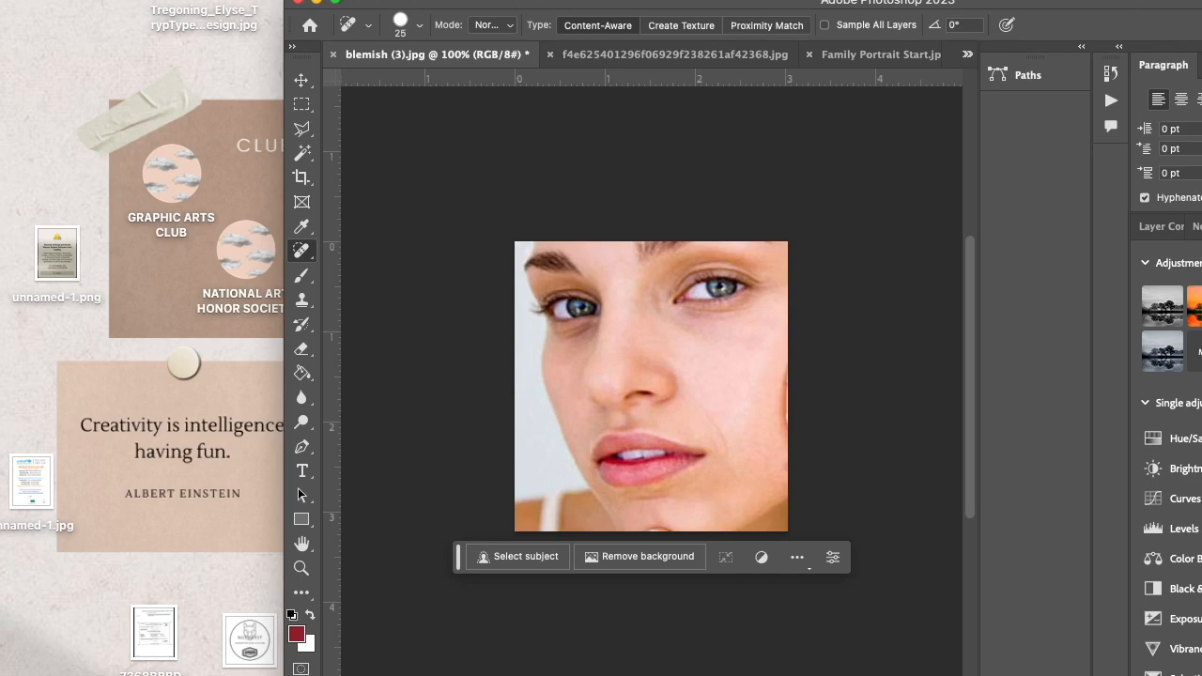
Save blemish (3).jpg as a JPEG in the desktop's Photo Retouching folder under the same name, and close it
left_click(173, 1)
left_click(207, 178)
left_click(225, 117)
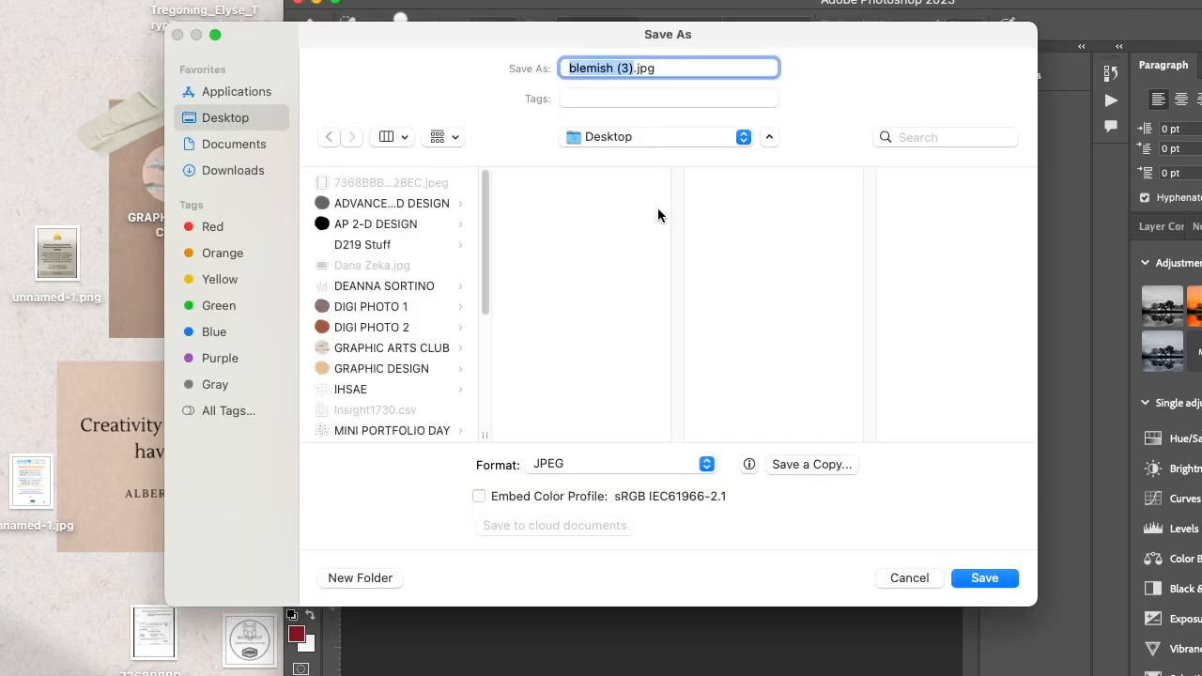
scroll(434, 335, "down", 2)
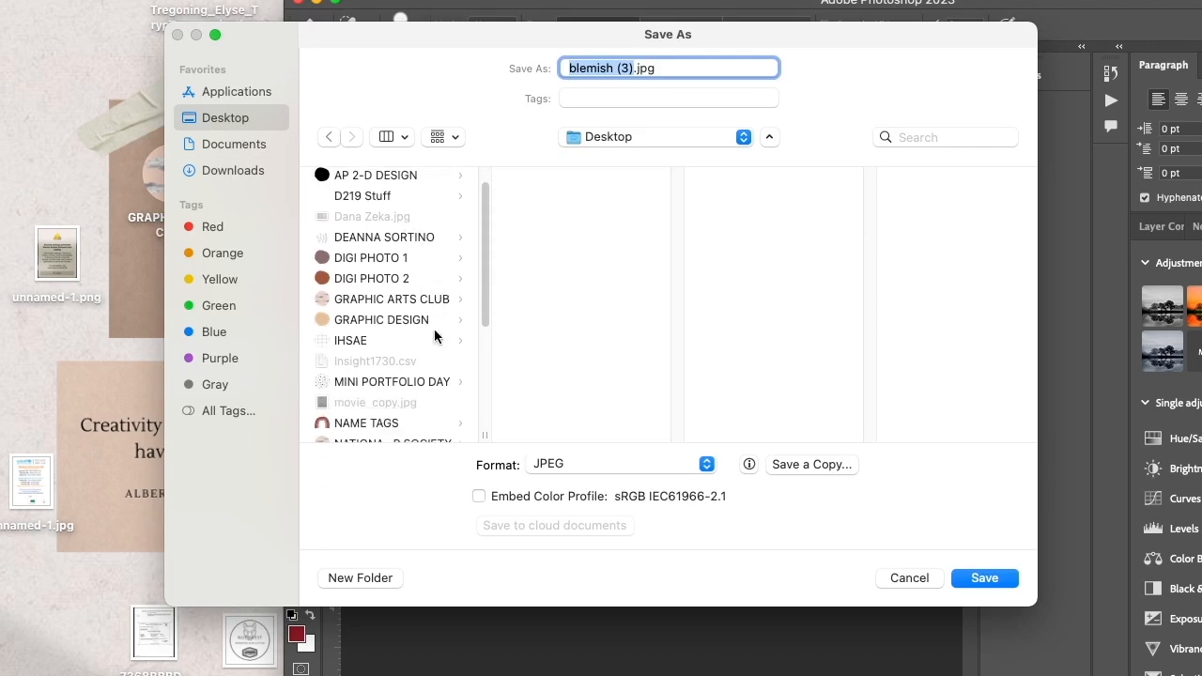
scroll(435, 335, "down", 5)
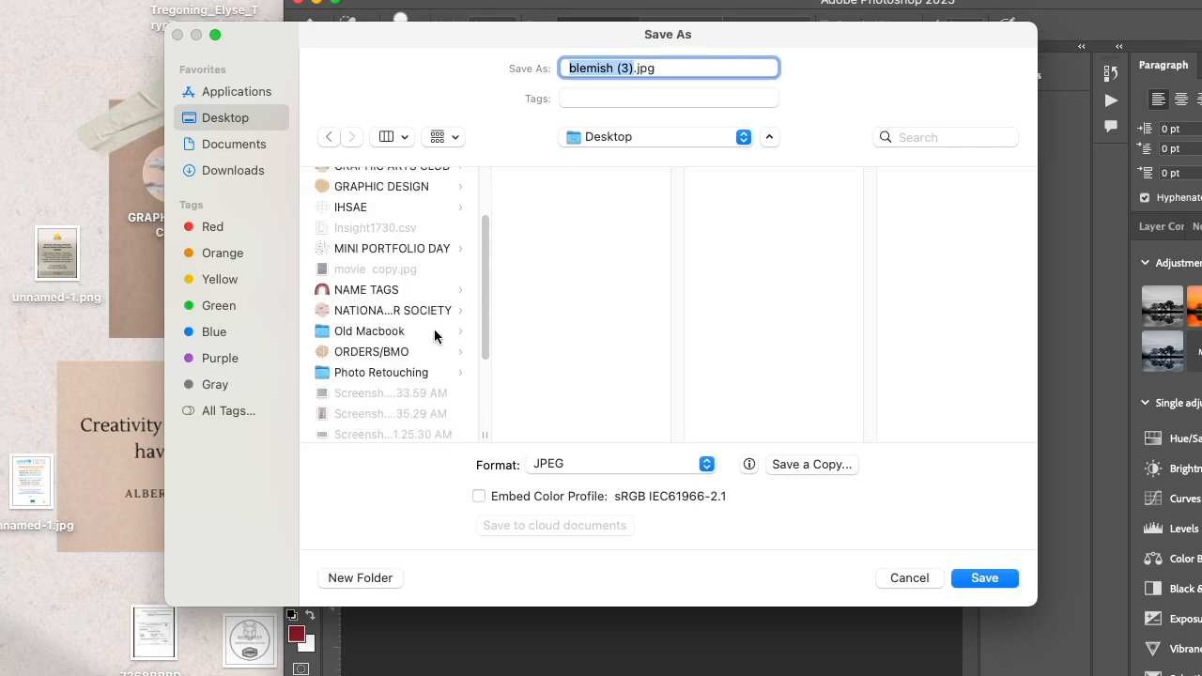
left_click(392, 375)
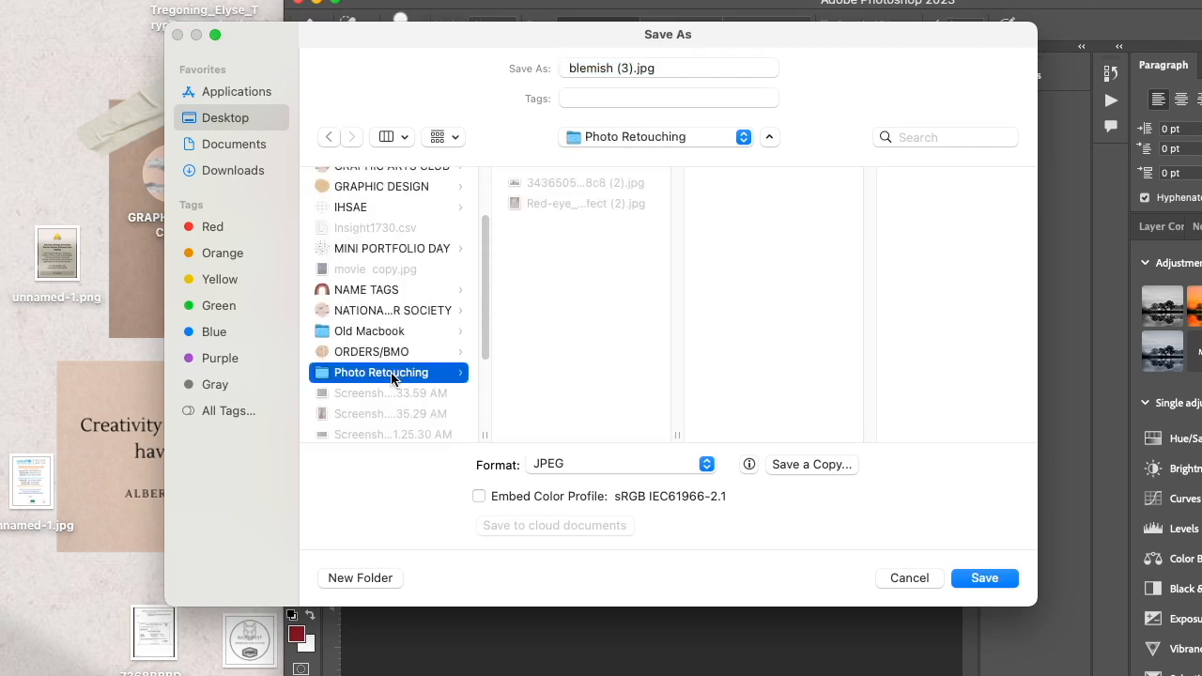
left_click(985, 587)
left_click(721, 158)
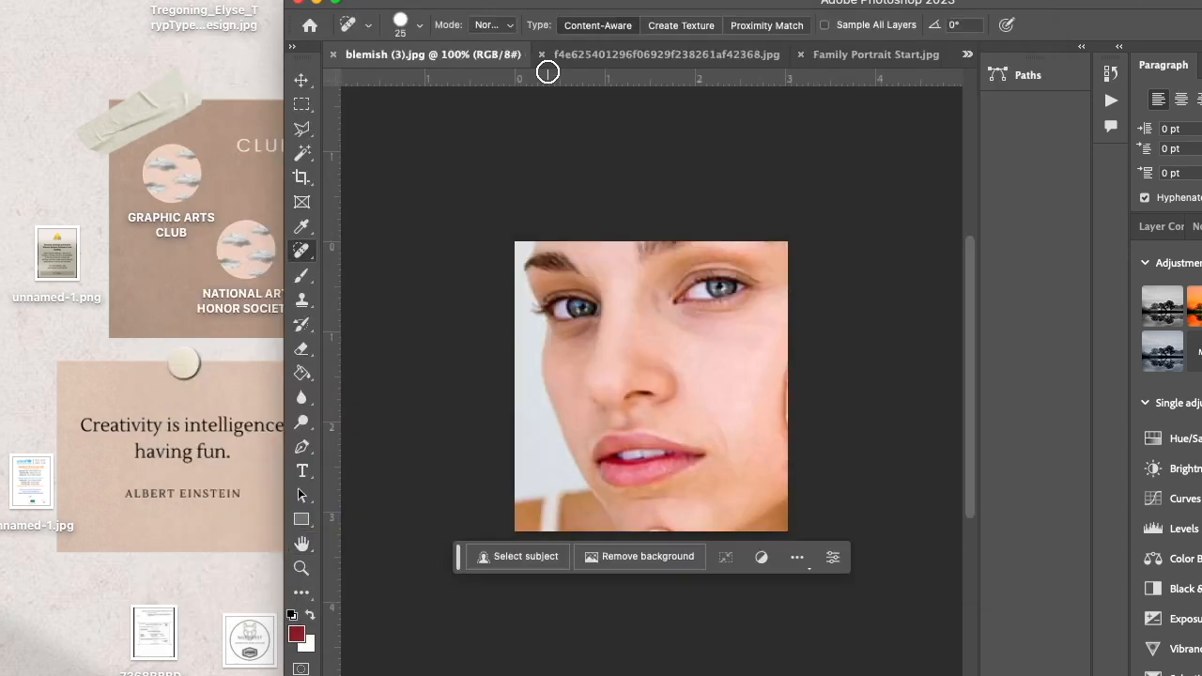
left_click(332, 55)
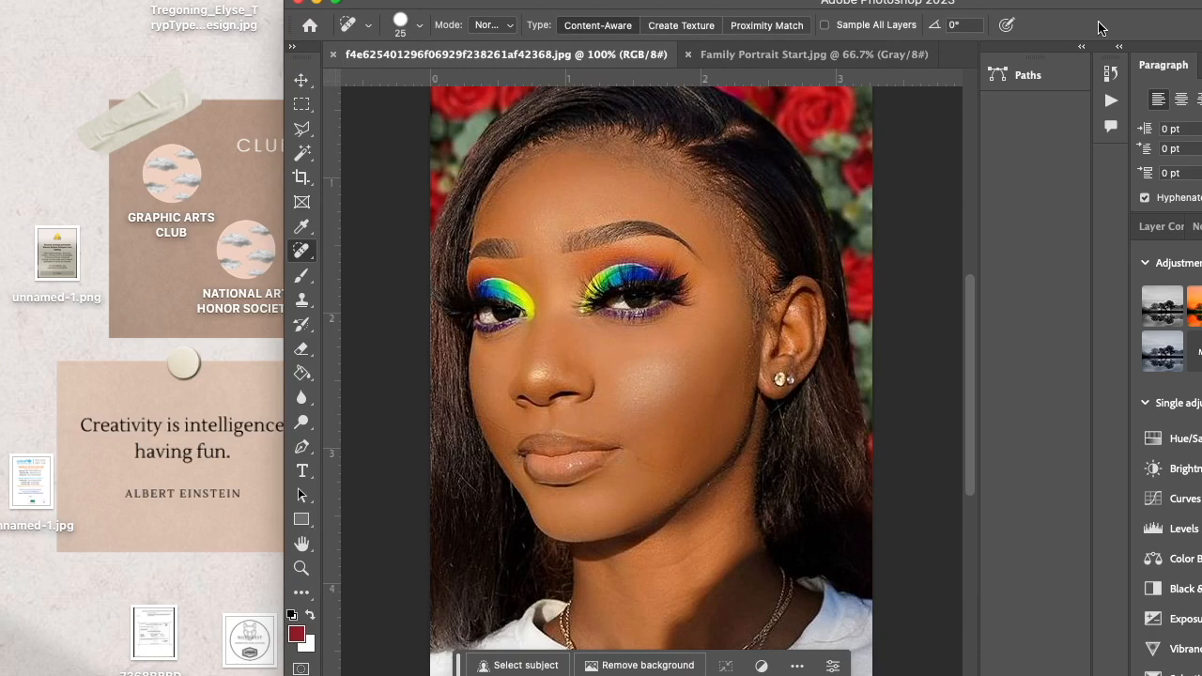
In Family Portrait Start.jpg, heal the long diagonal scratches in the background above the family with the Spot Healing Brush
left_click(764, 55)
scroll(847, 293, "up", 5)
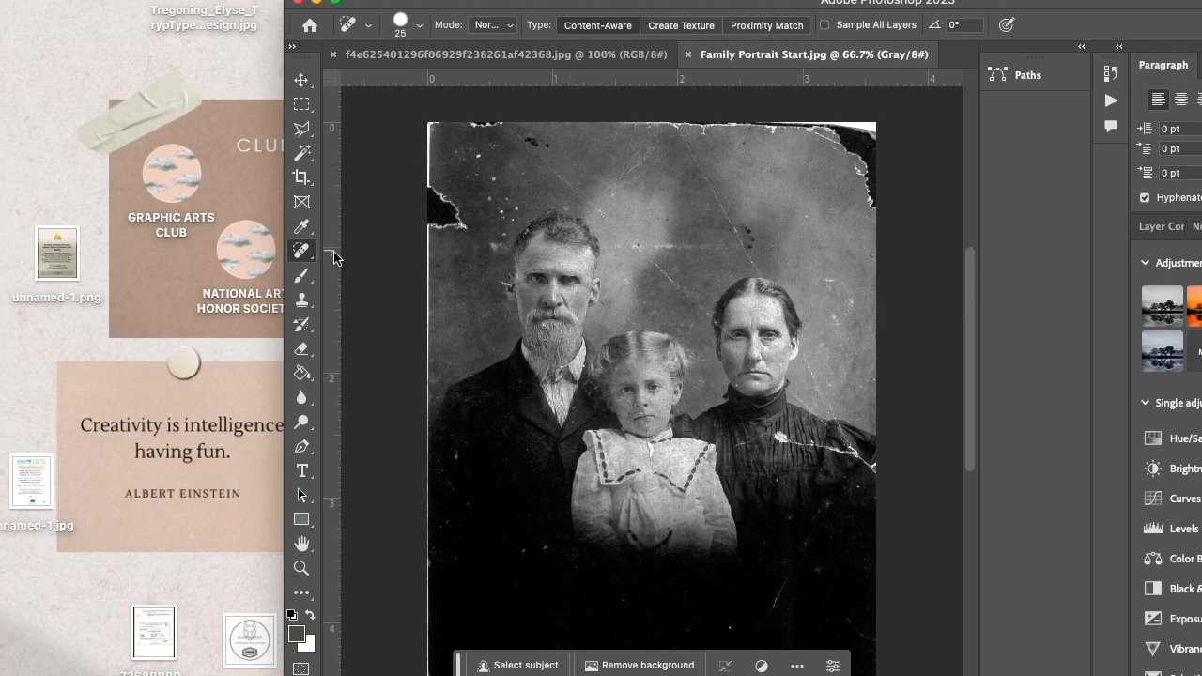
left_click_drag(755, 269, 676, 126)
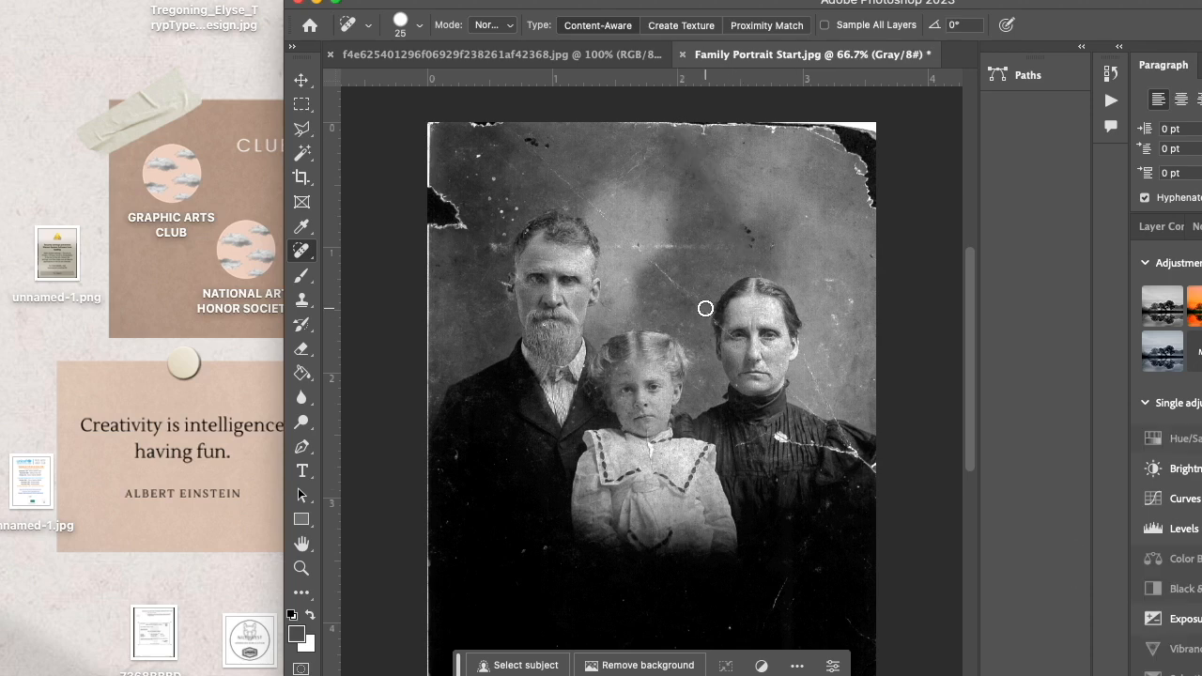
mouse_move(597, 217)
left_mouse_down()
mouse_move(609, 215)
mouse_move(524, 143)
left_mouse_up()
Patch the torn left edge and the torn upper right corner of the family portrait with clean background using the Patch Tool, and deselect
right_click(298, 256)
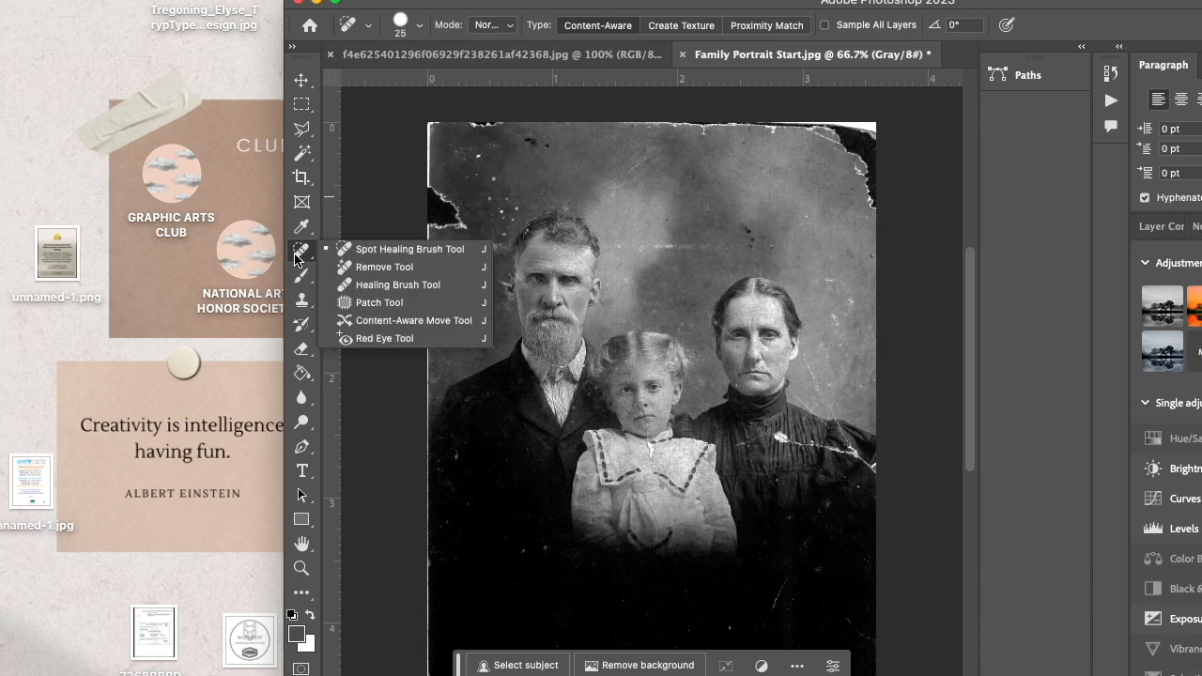
left_click(366, 301)
mouse_move(435, 187)
left_mouse_down()
mouse_move(466, 208)
mouse_move(477, 239)
mouse_move(437, 249)
mouse_move(425, 176)
mouse_move(452, 214)
mouse_move(450, 301)
left_mouse_up()
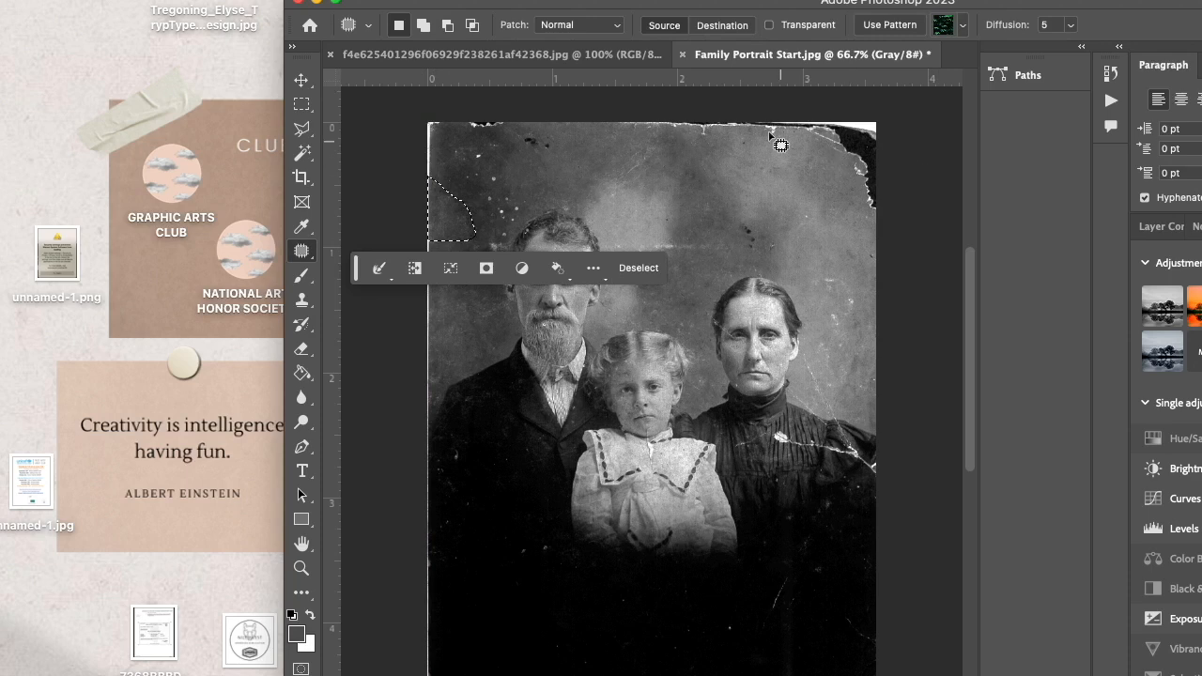
mouse_move(663, 124)
left_mouse_down()
mouse_move(810, 140)
mouse_move(844, 172)
mouse_move(861, 214)
mouse_move(899, 171)
mouse_move(895, 121)
mouse_move(864, 111)
mouse_move(664, 120)
left_mouse_up()
left_click_drag(848, 139, 775, 197)
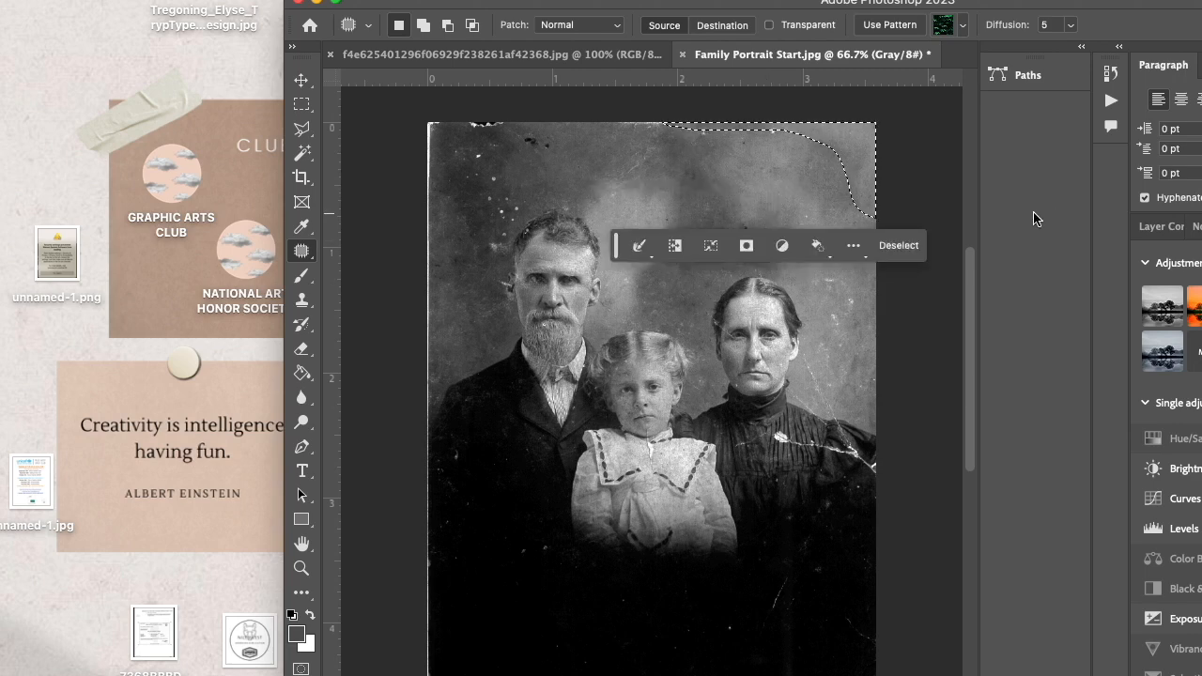
key("ctrl+d")
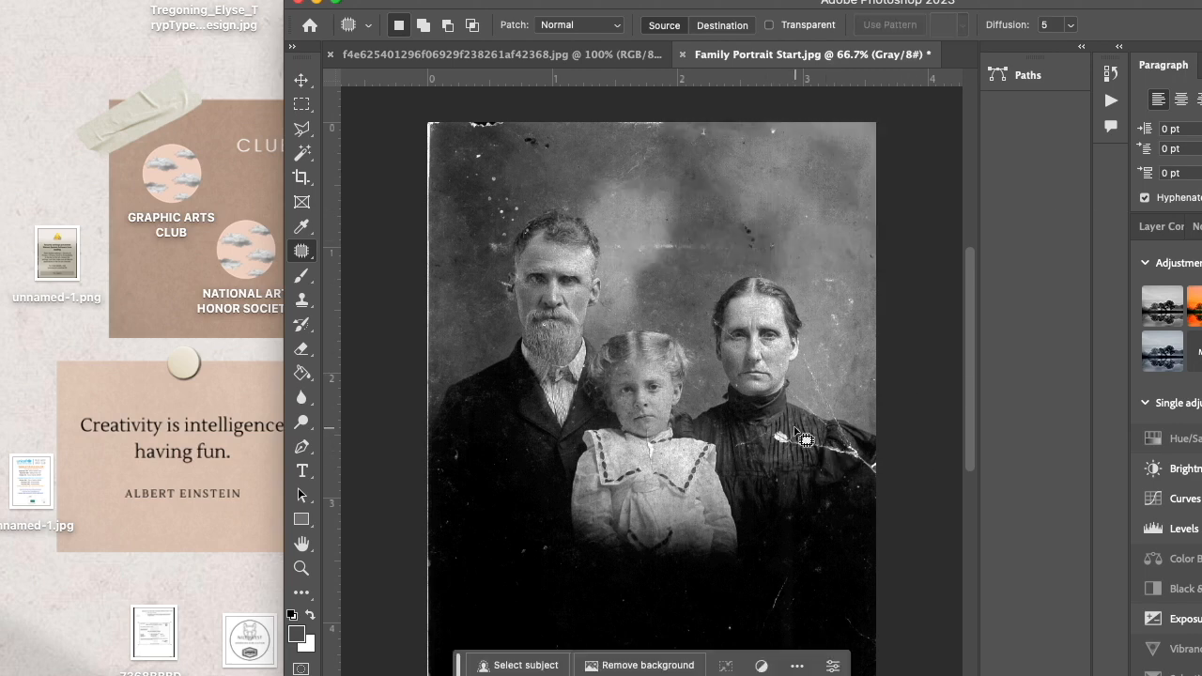
Patch a small spot on the side of the woman's face, deselect, and switch to the Spot Healing Brush
left_click_drag(726, 344, 737, 331)
key("super+d")
left_click(301, 250)
left_click(375, 253)
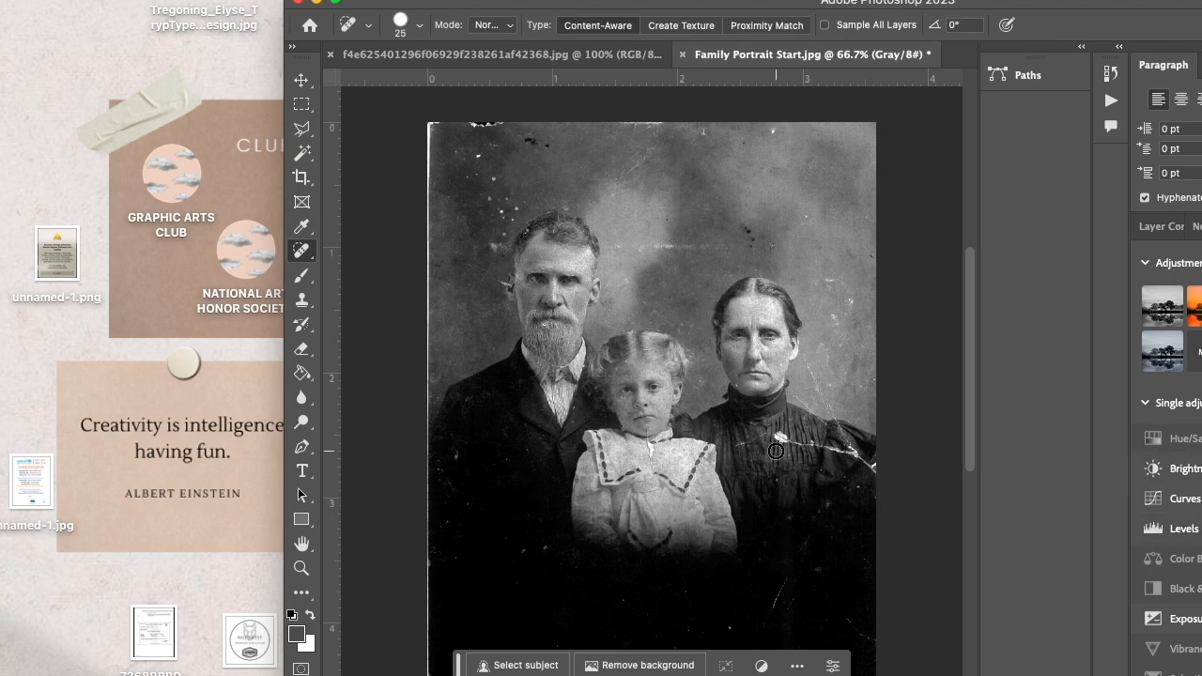
Clone clean skin over the diagonal scratch above the woman's eye with the Clone Stamp at brush size 10
left_click(301, 568)
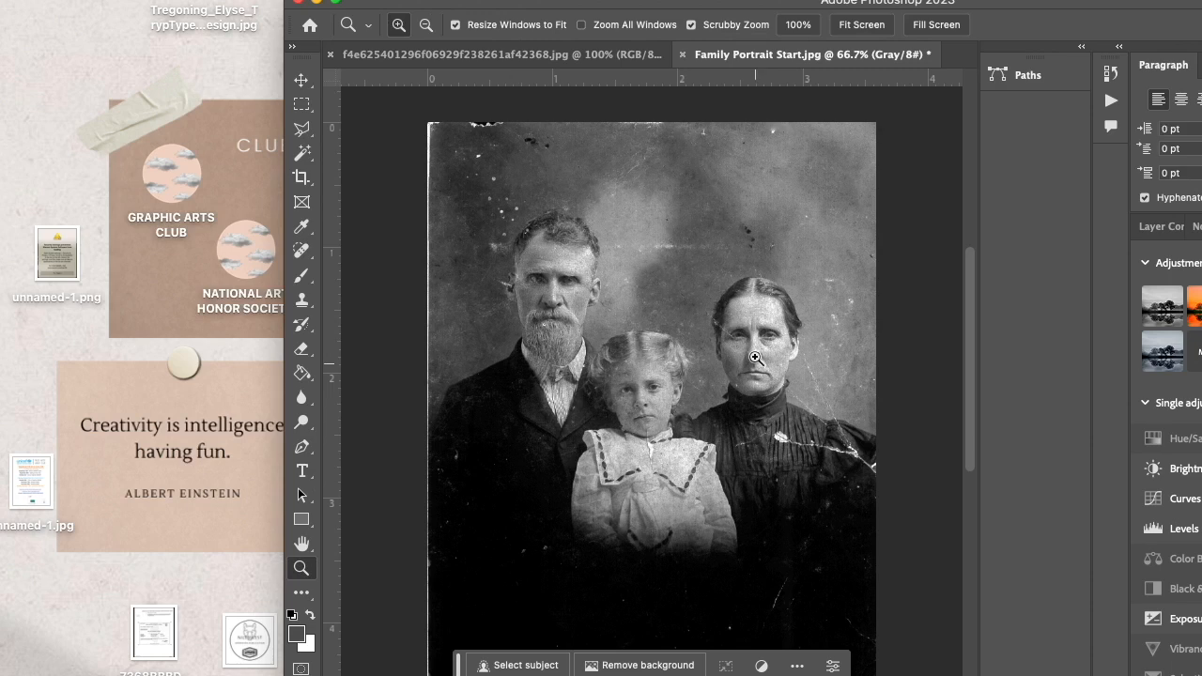
left_click(757, 359)
left_click(727, 343)
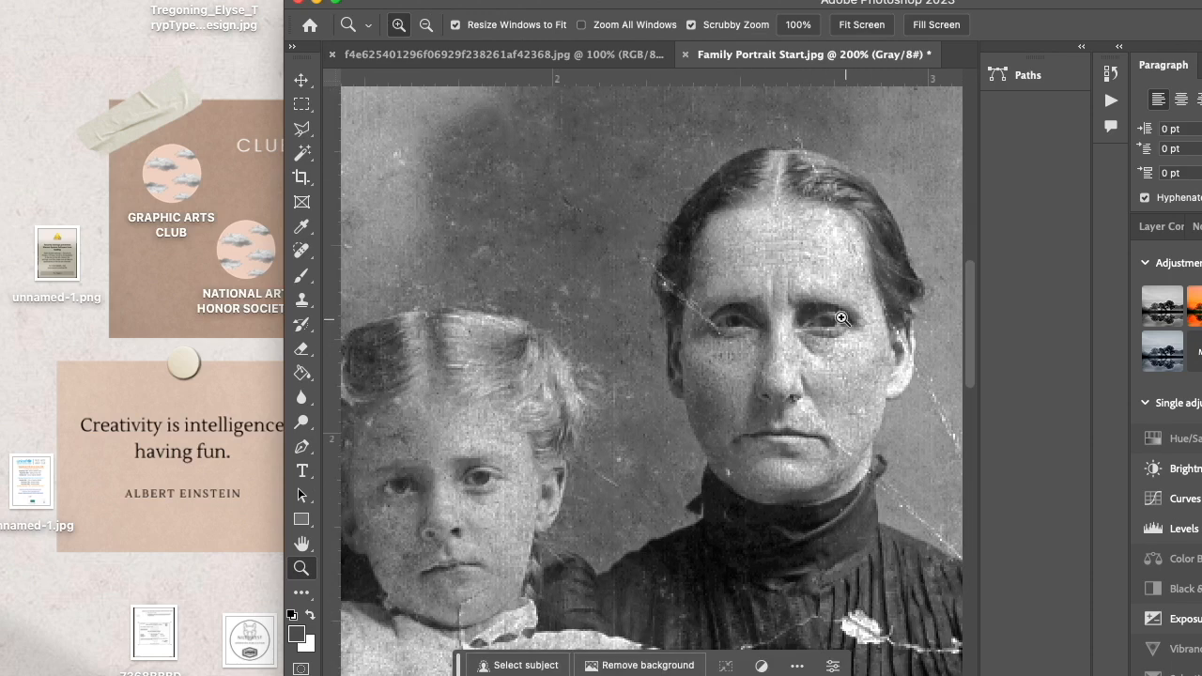
left_click(302, 251)
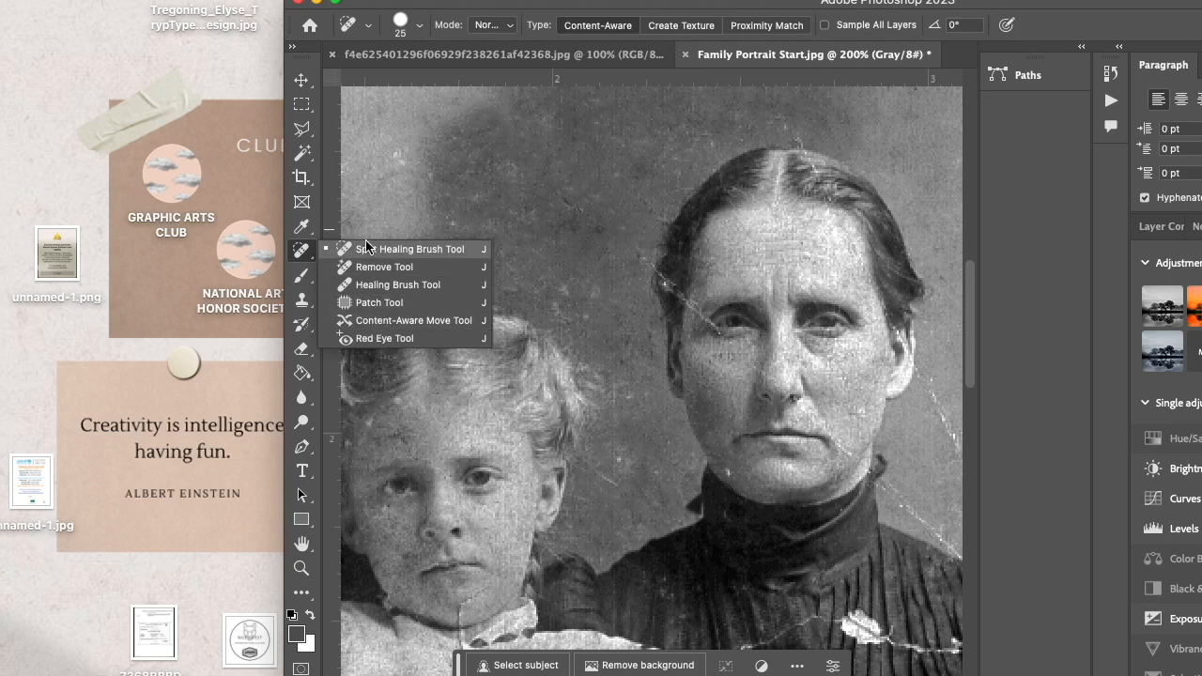
left_click(368, 249)
left_click(308, 305)
key("bracketleft")
key("bracketleft")
key("bracketleft")
key("bracketleft")
key("bracketleft")
key("bracketleft")
key("bracketleft")
key("bracketleft")
left_click(710, 298, "alt")
left_click(704, 313)
left_click(693, 300)
left_click(689, 299)
Try cloning forehead skin over the scratch at the woman's hairline, and undo it
left_click(716, 276, "alt")
left_click(675, 290)
left_click(676, 286)
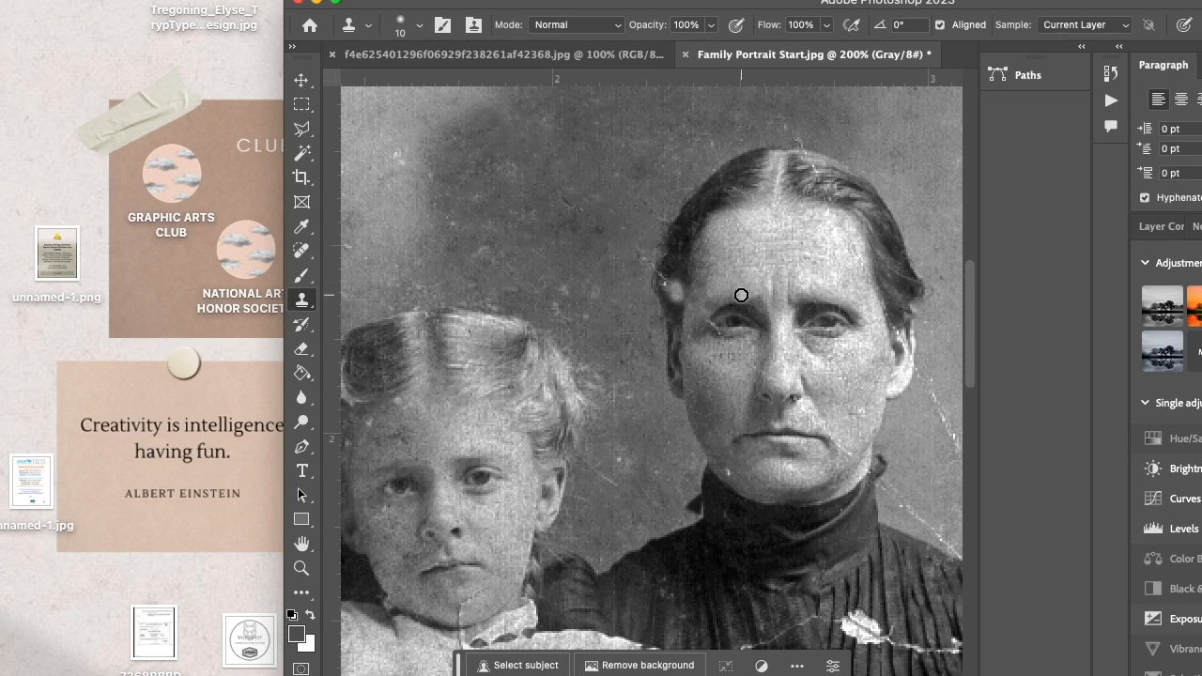
key("super+z")
Clone clean hair over the scratch at the woman's temple and clean skin over the remainder beside her eye
left_click(676, 260, "alt")
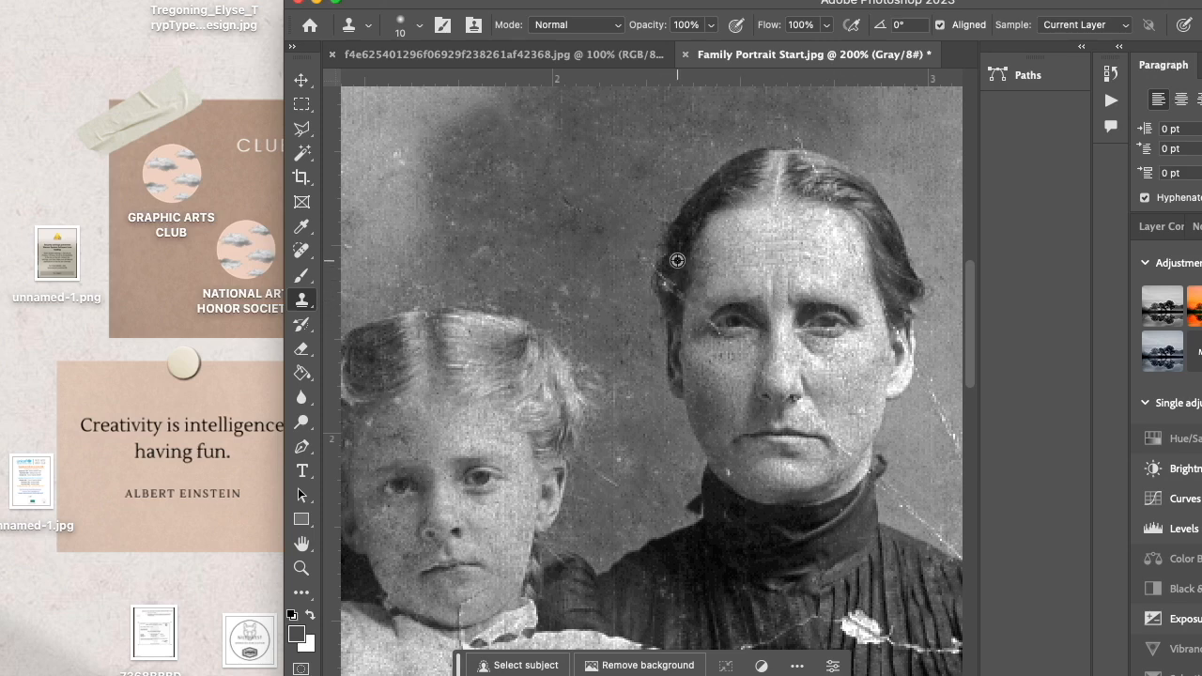
left_click(679, 287)
left_click(667, 283)
left_click(662, 277)
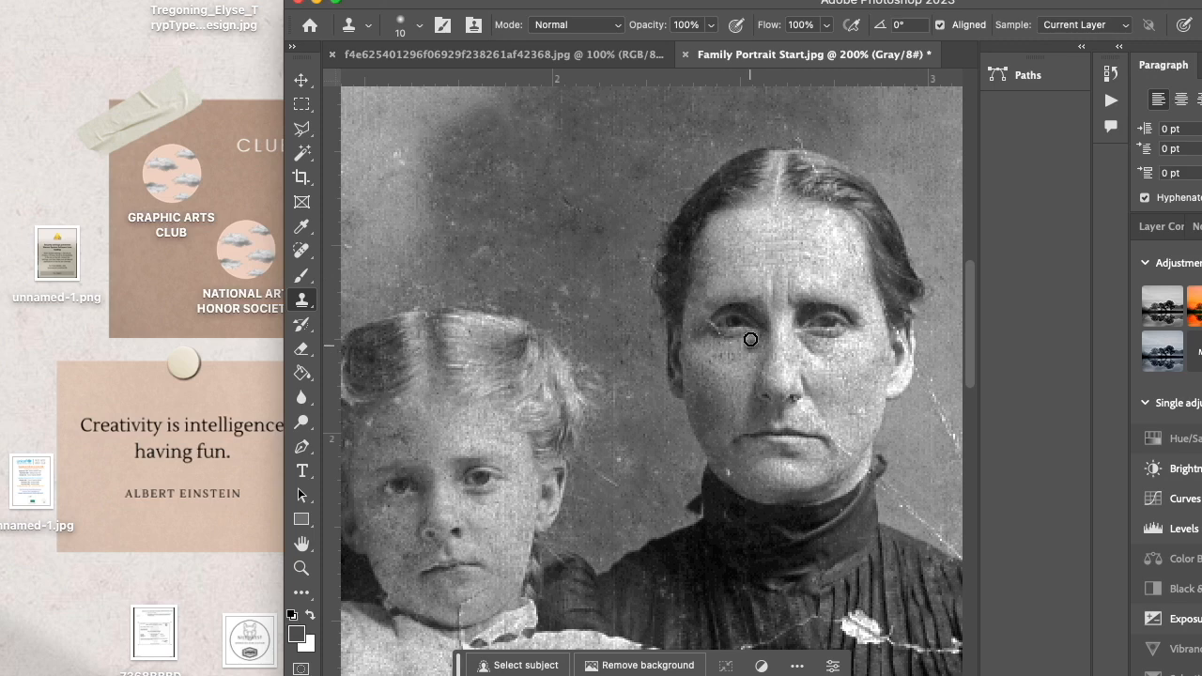
left_click(701, 317, "alt")
left_click(712, 324)
Examine the whole family portrait for remaining scratches and torn edges
scroll(844, 609, "down", 3)
scroll(868, 565, "down", 2)
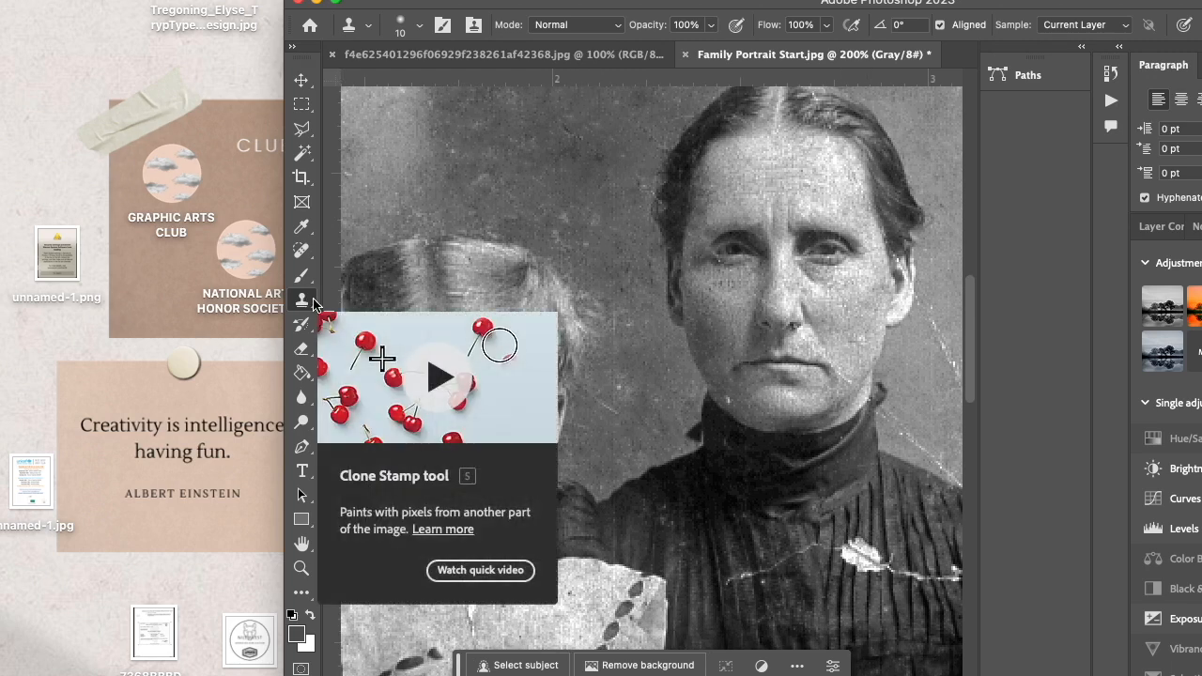
left_click(301, 568)
left_click(768, 355, "alt")
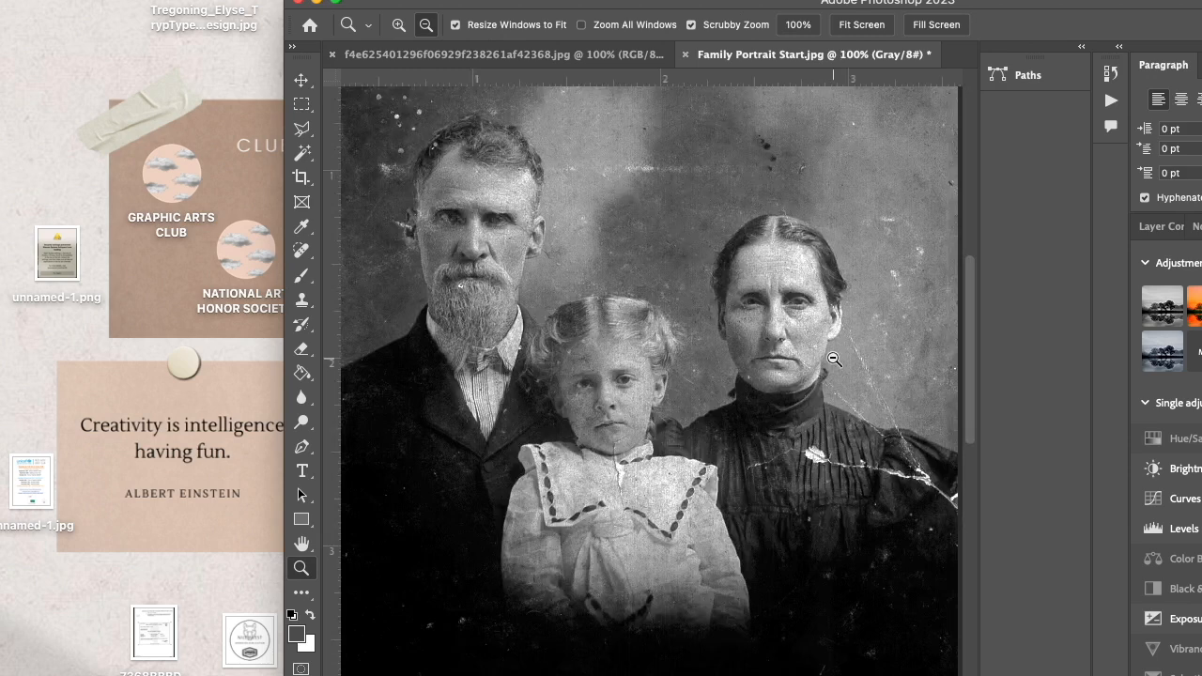
left_click(697, 550, "alt")
scroll(698, 543, "down", 1)
scroll(696, 542, "down", 1)
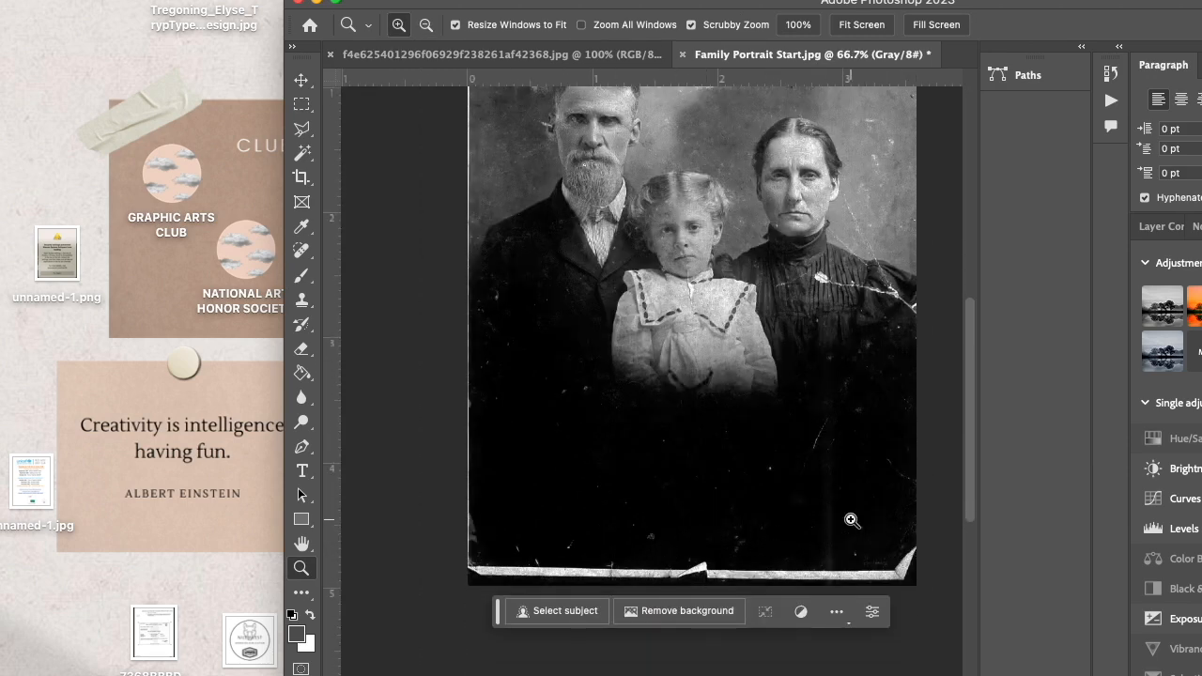
scroll(851, 520, "up", 3)
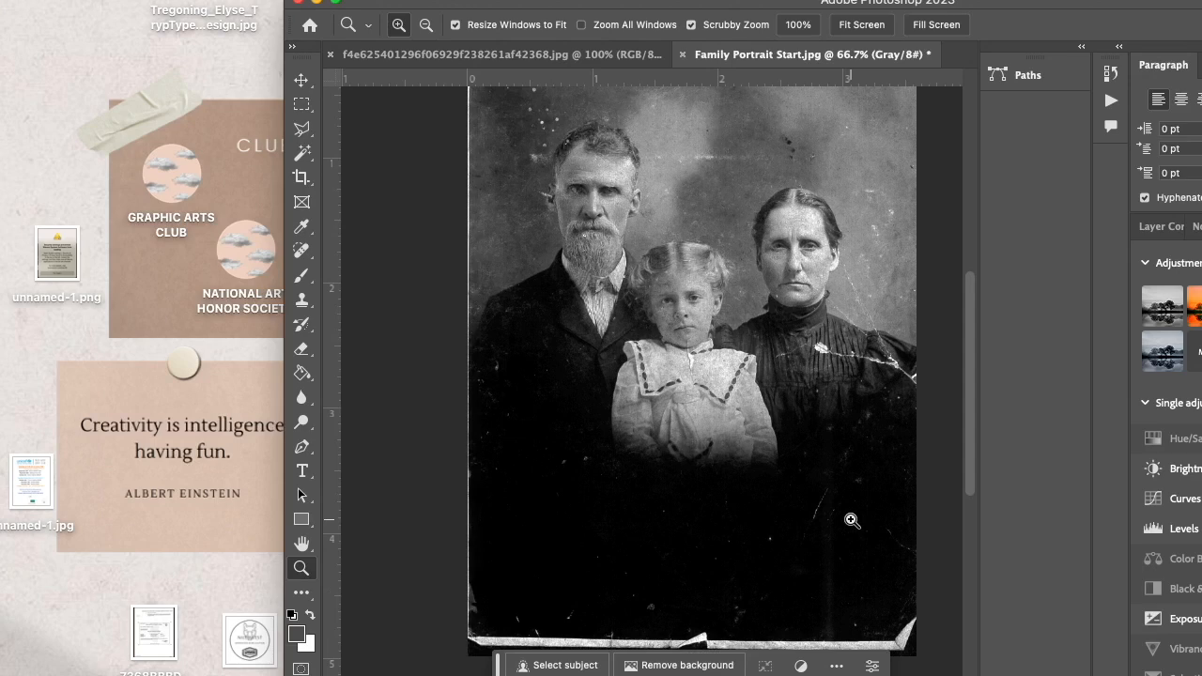
Save Family Portrait Start.jpg as a JPEG in the desktop's Photo Retouching folder under the same name, and close it
left_click(174, 1)
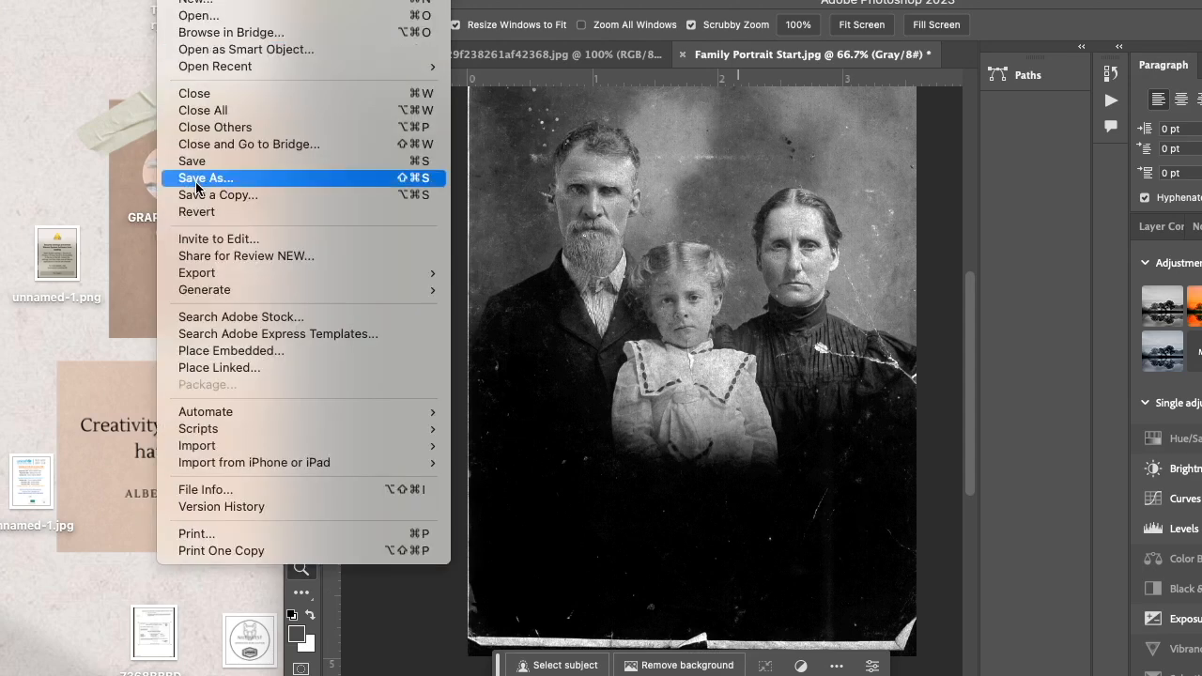
left_click(197, 179)
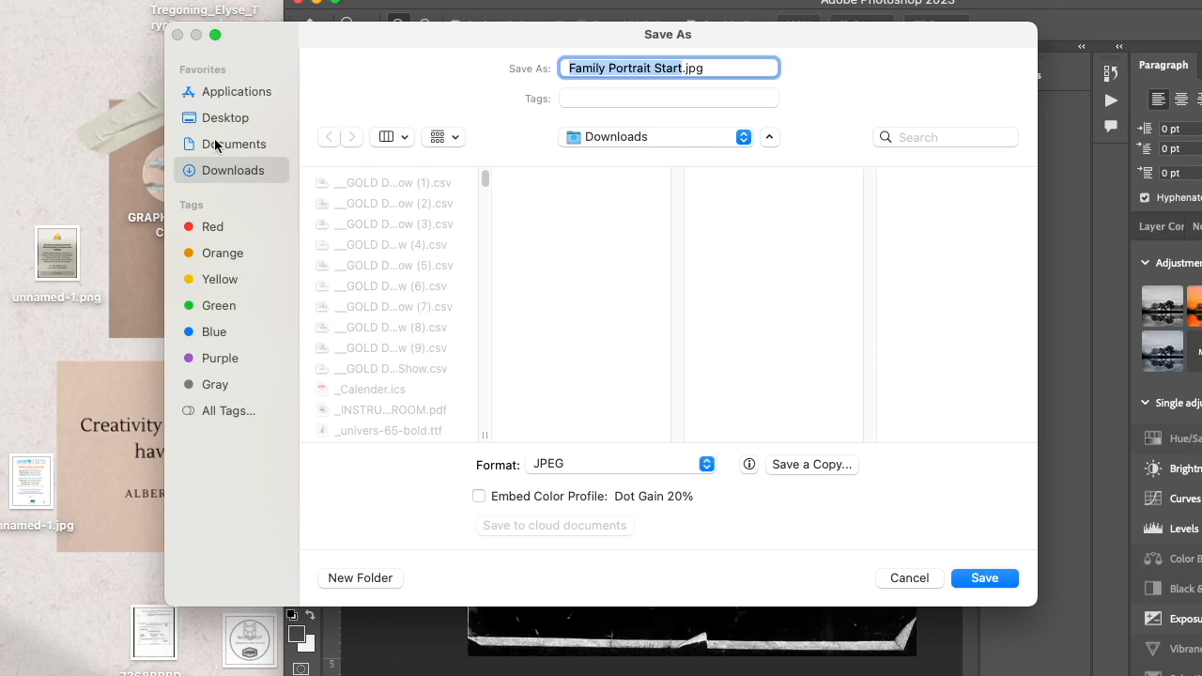
left_click(212, 119)
scroll(383, 376, "down", 5)
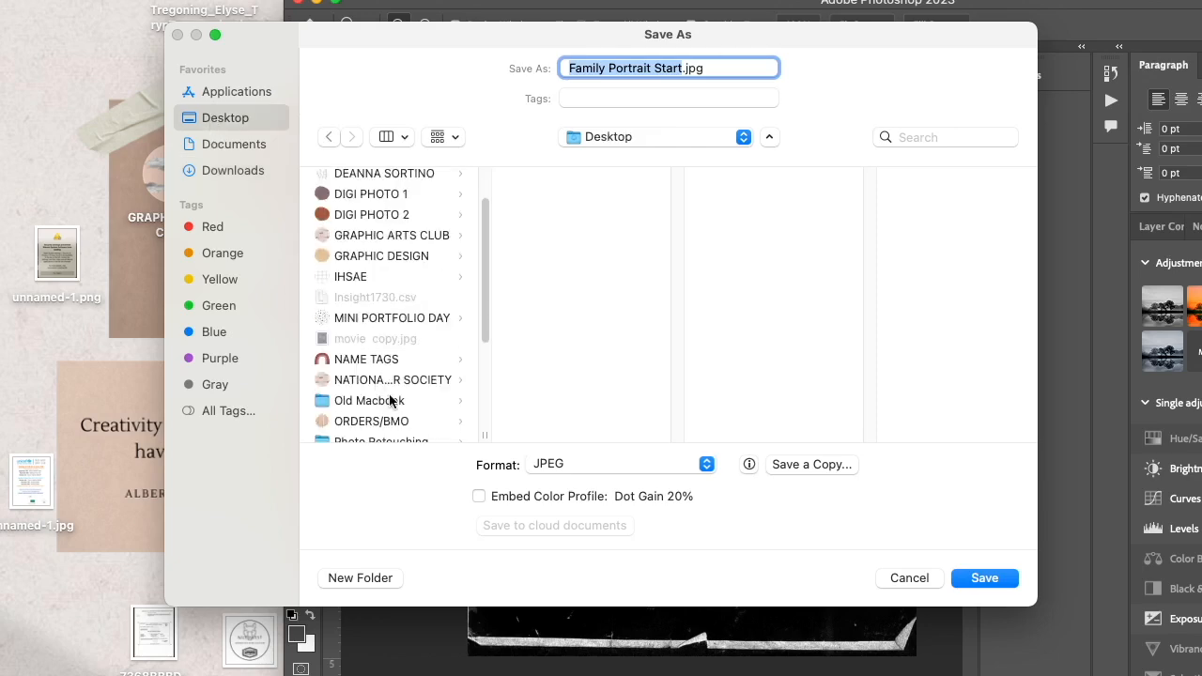
left_click(369, 297)
left_click(976, 577)
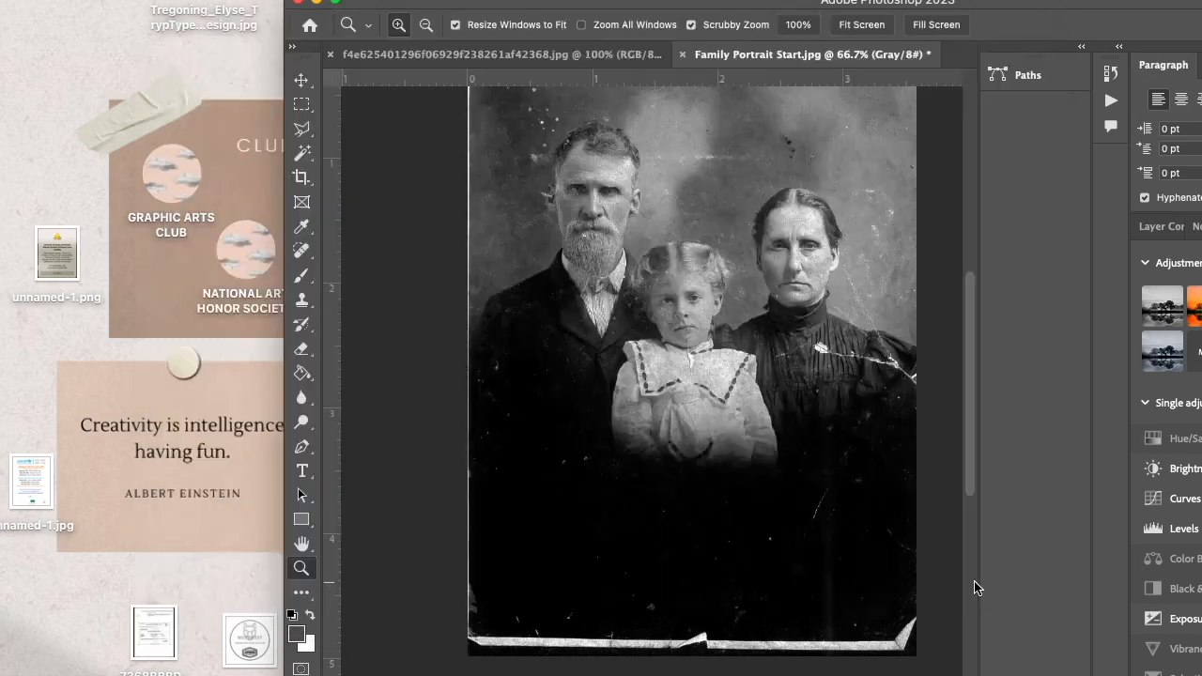
left_click(713, 159)
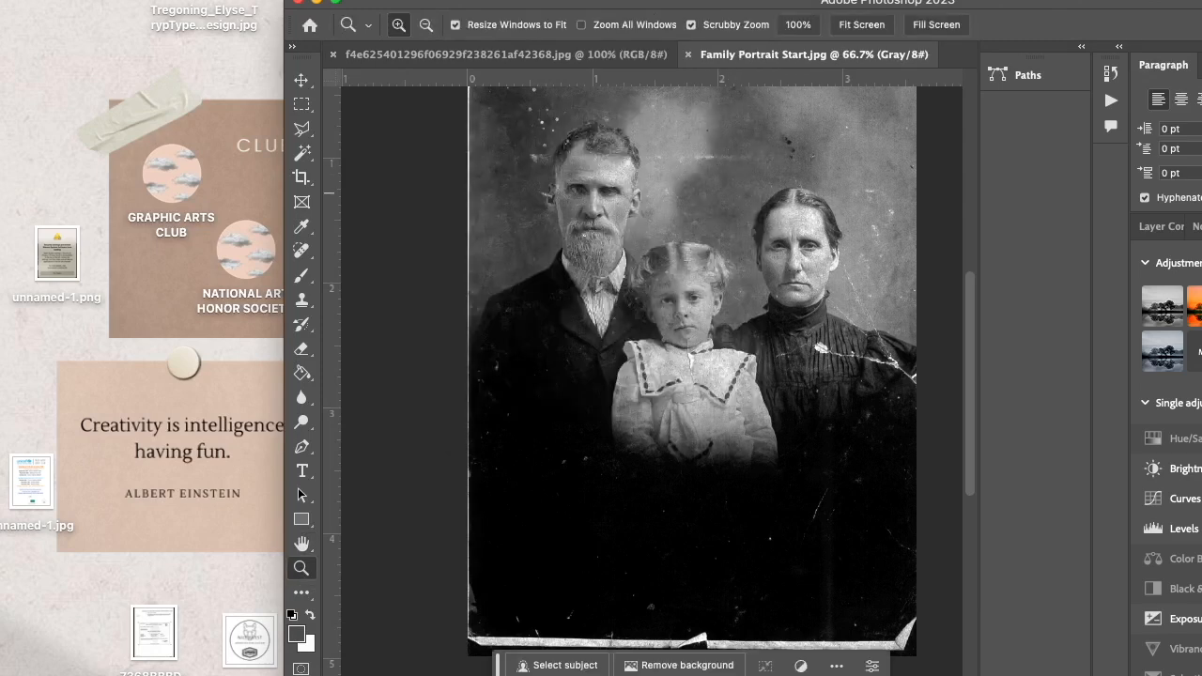
left_click(687, 54)
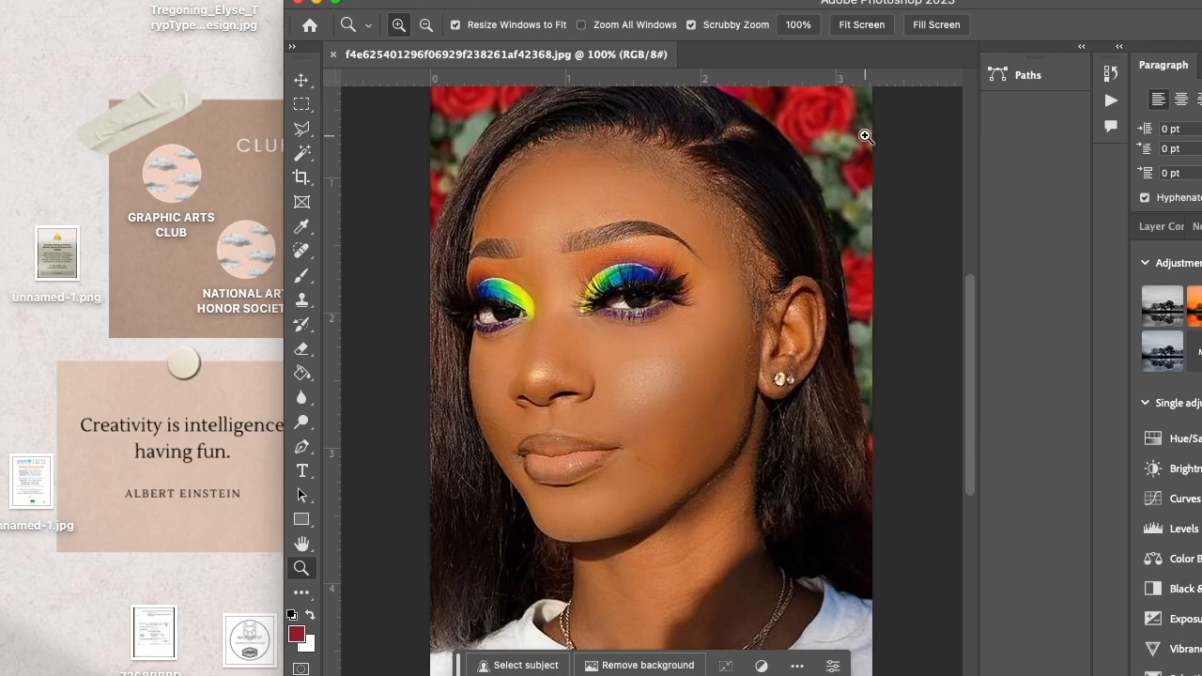
left_click_drag(753, 2, 487, 1)
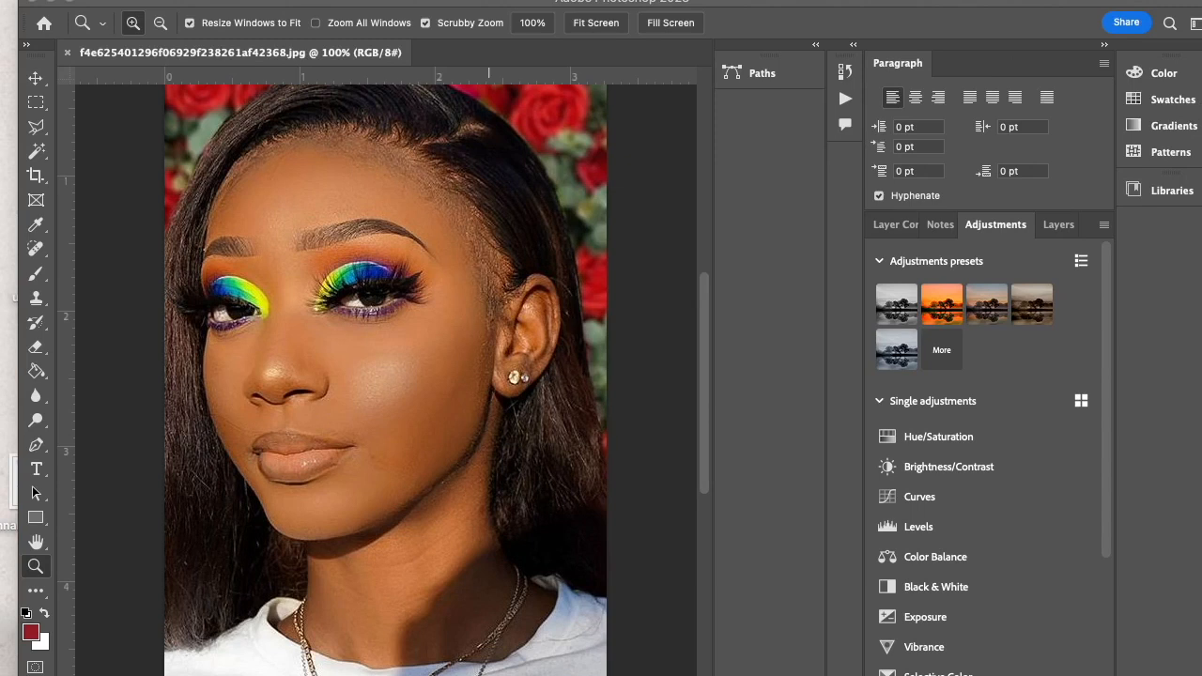
key("super+Tab")
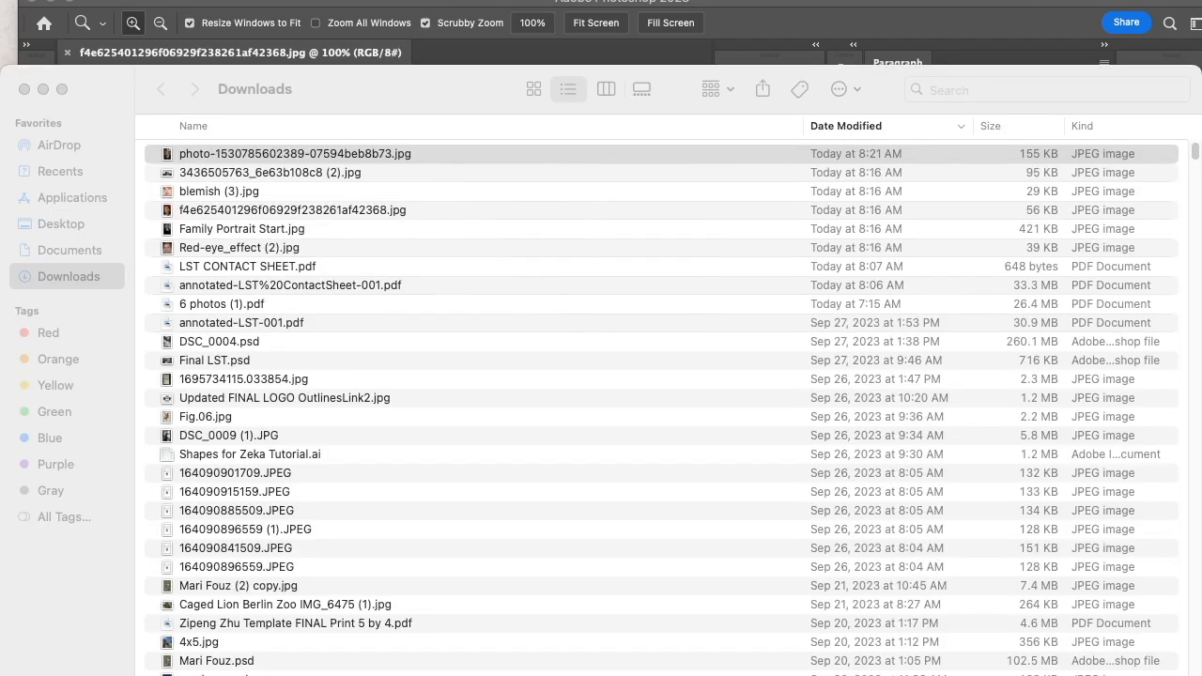
left_click_drag(233, 152, 753, 669)
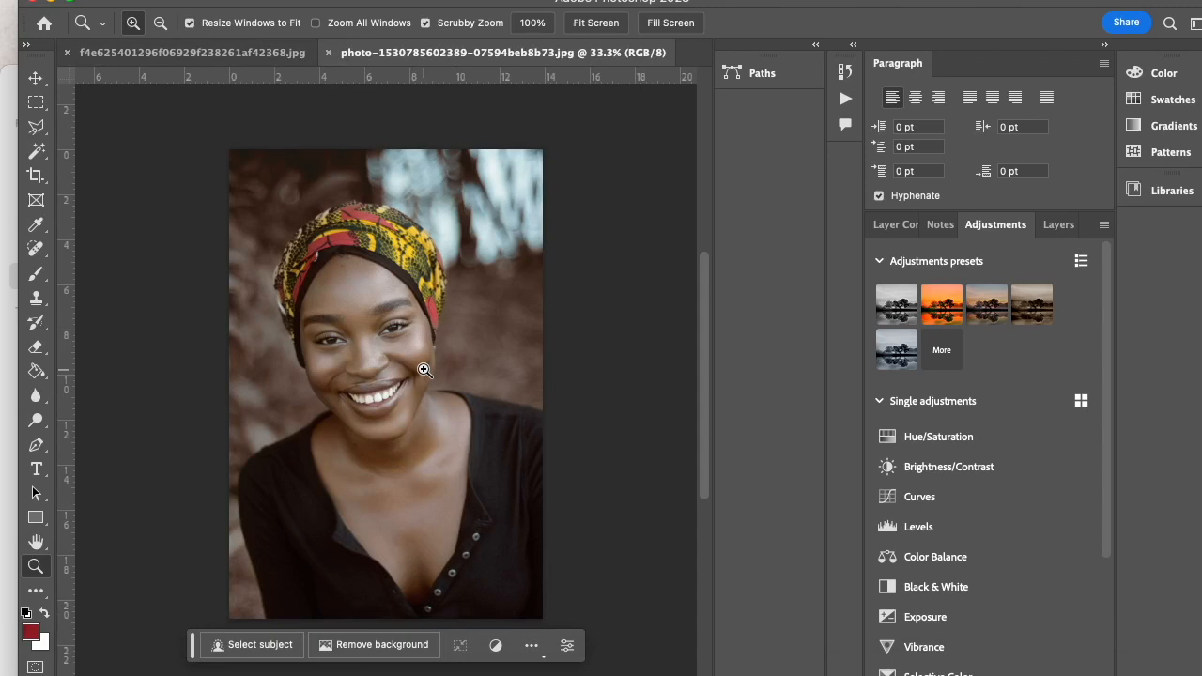
left_click(155, 51)
left_click(565, 51)
key("super+Tab")
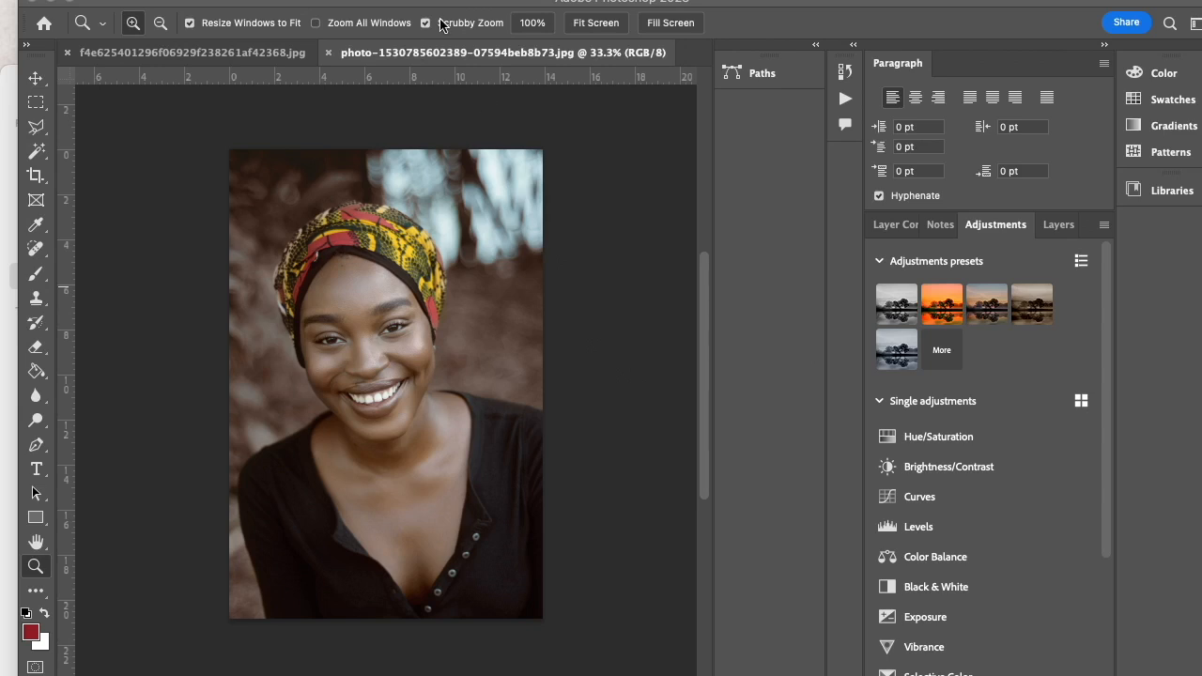
Open Neural Filters on the headwrap portrait, and download and enable the Makeup Transfer filter
left_click(478, 101)
left_click(470, 0)
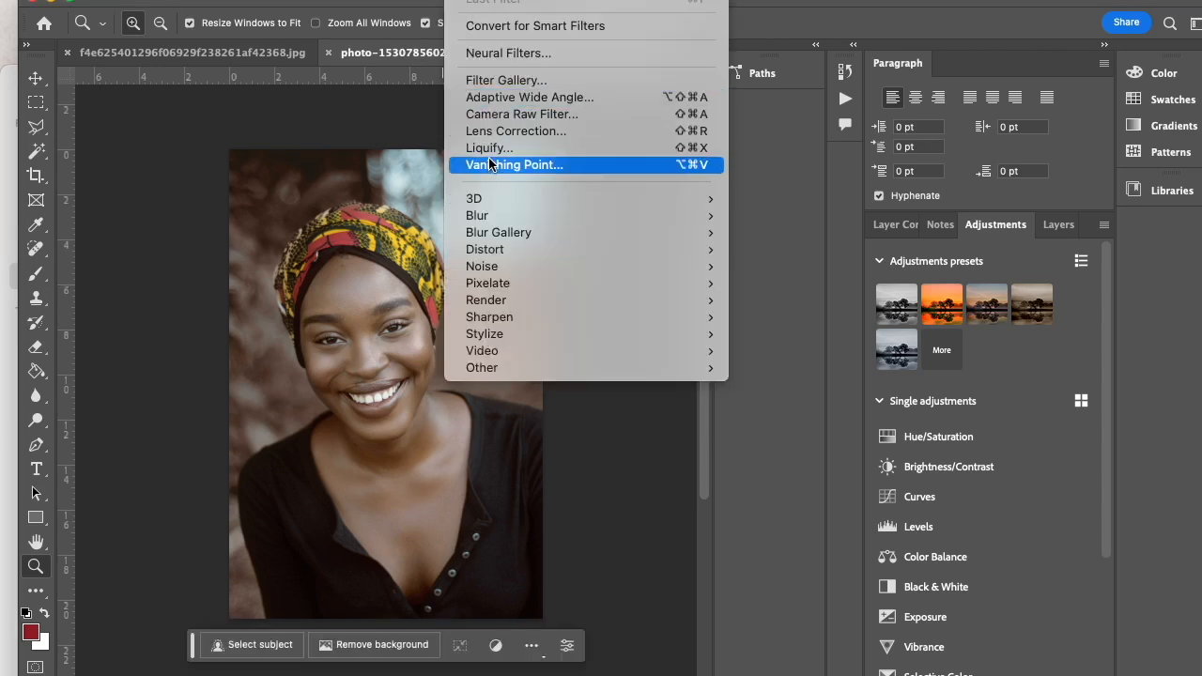
left_click(512, 53)
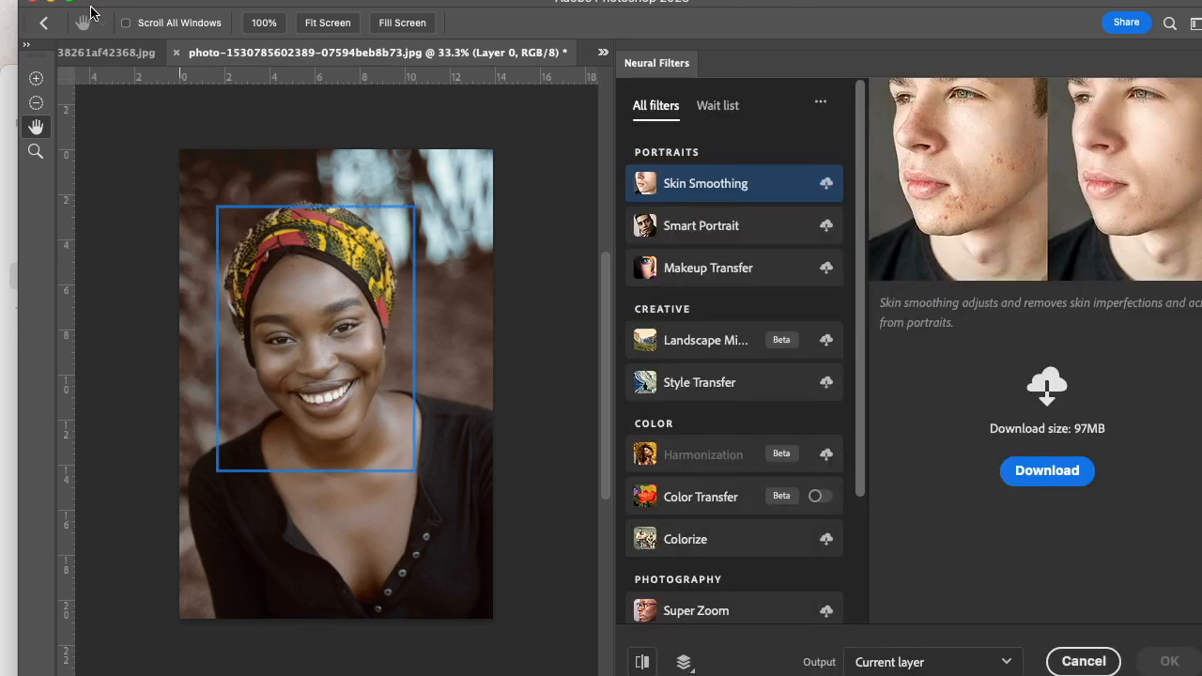
left_click(826, 269)
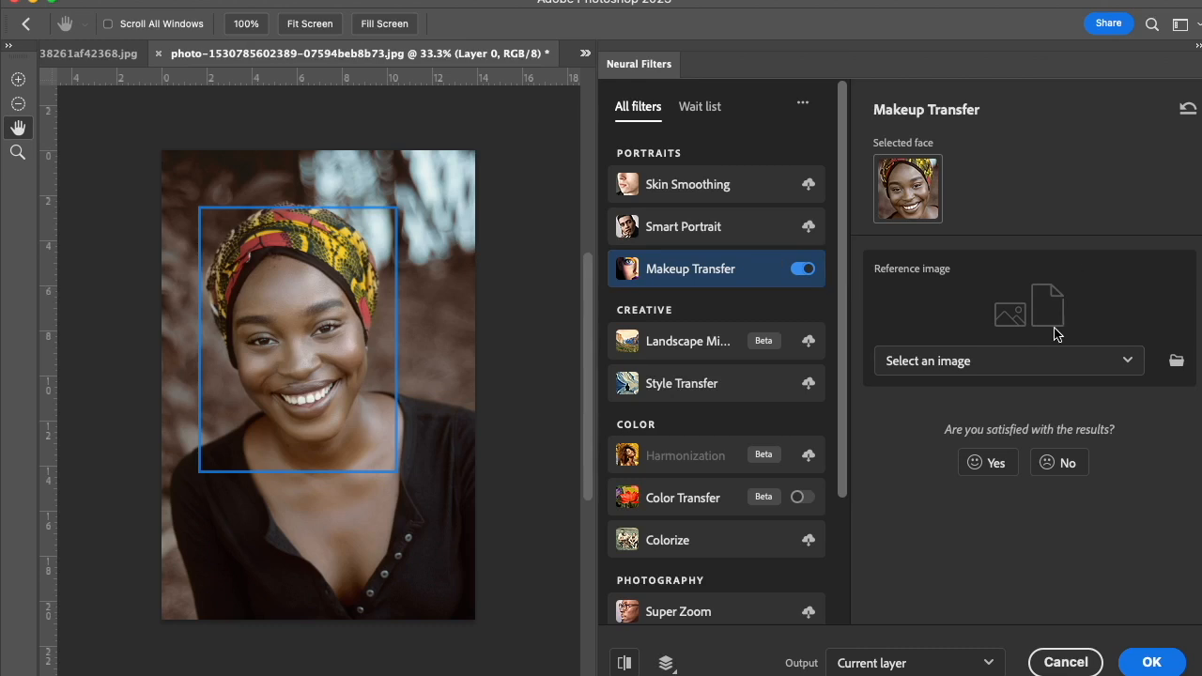
Use f4e625401296f06929f238261af42368.jpg as the reference image for the Makeup Transfer
left_click(1127, 357)
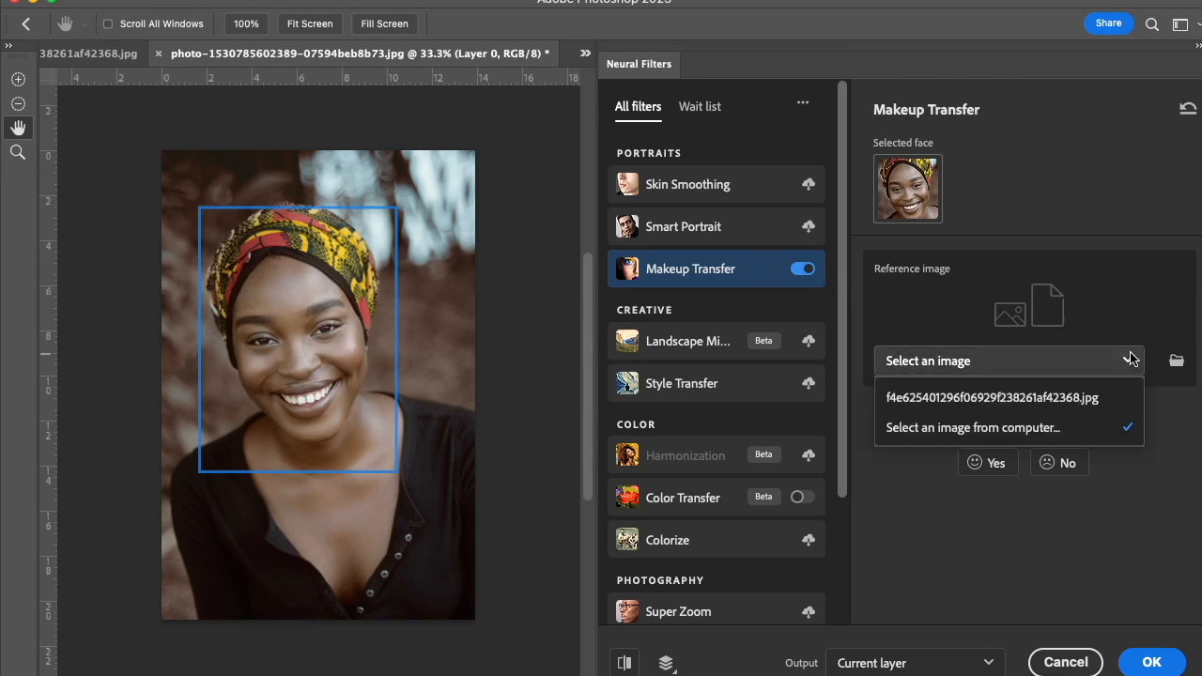
left_click(1052, 402)
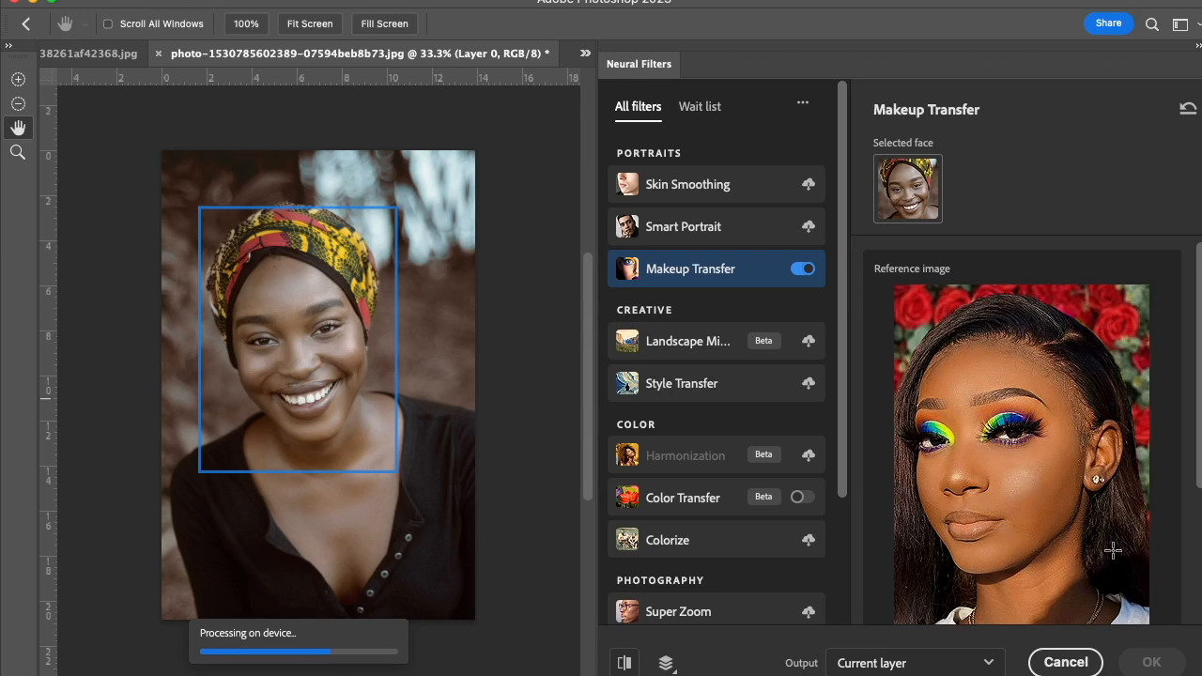
scroll(1044, 586, "down", 1)
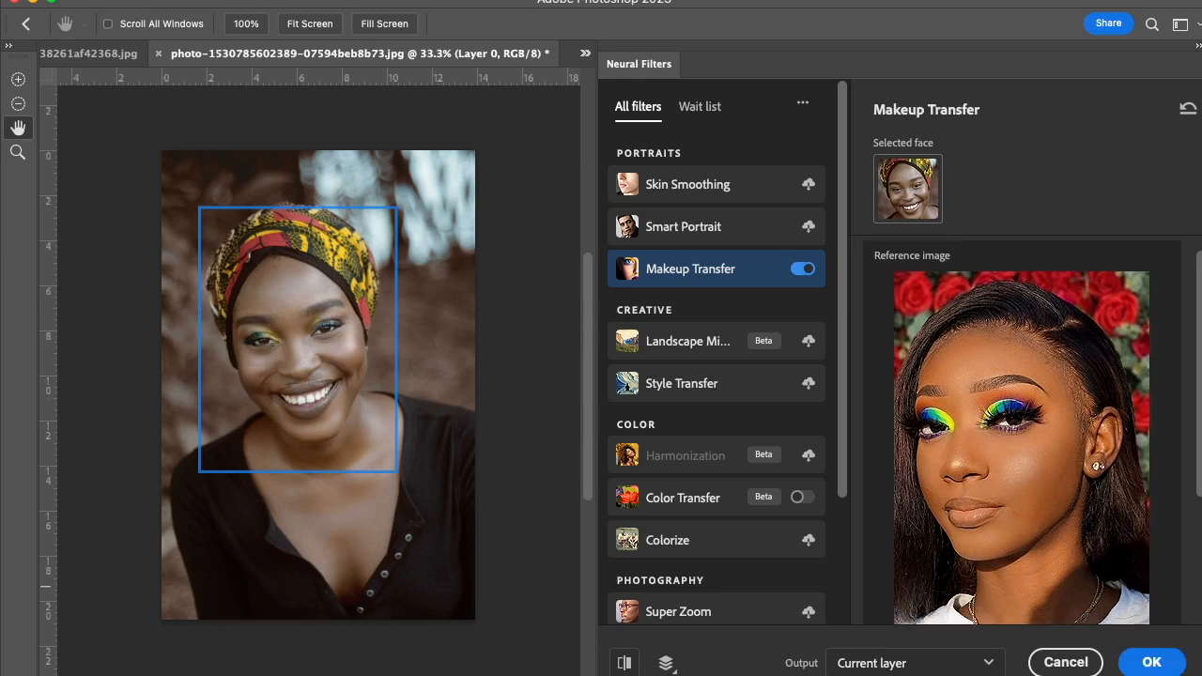
Set the Neural Filters output to New layer masked and apply the Makeup Transfer
left_click(986, 664)
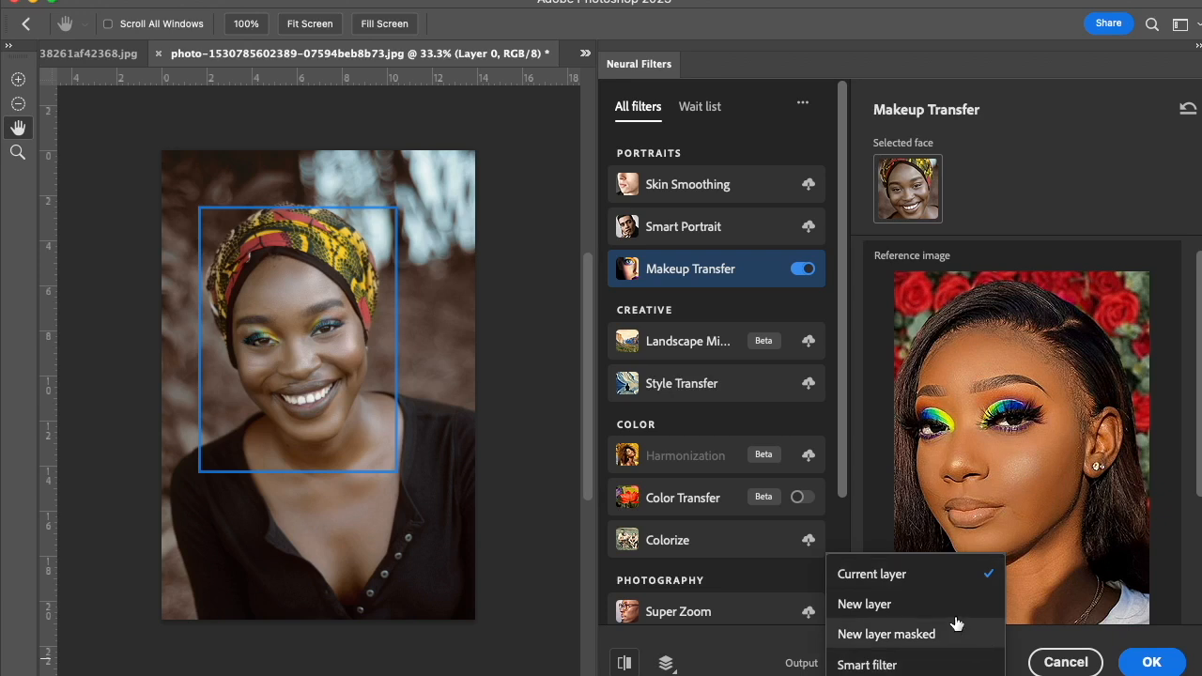
left_click(939, 634)
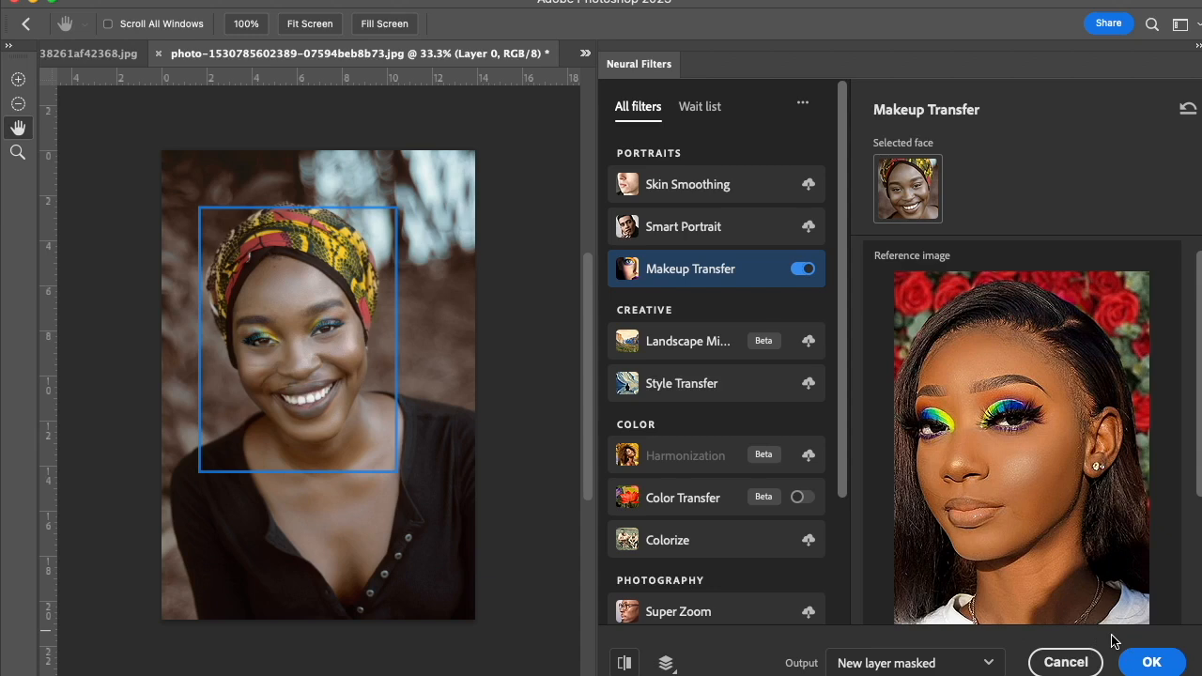
left_click(1147, 661)
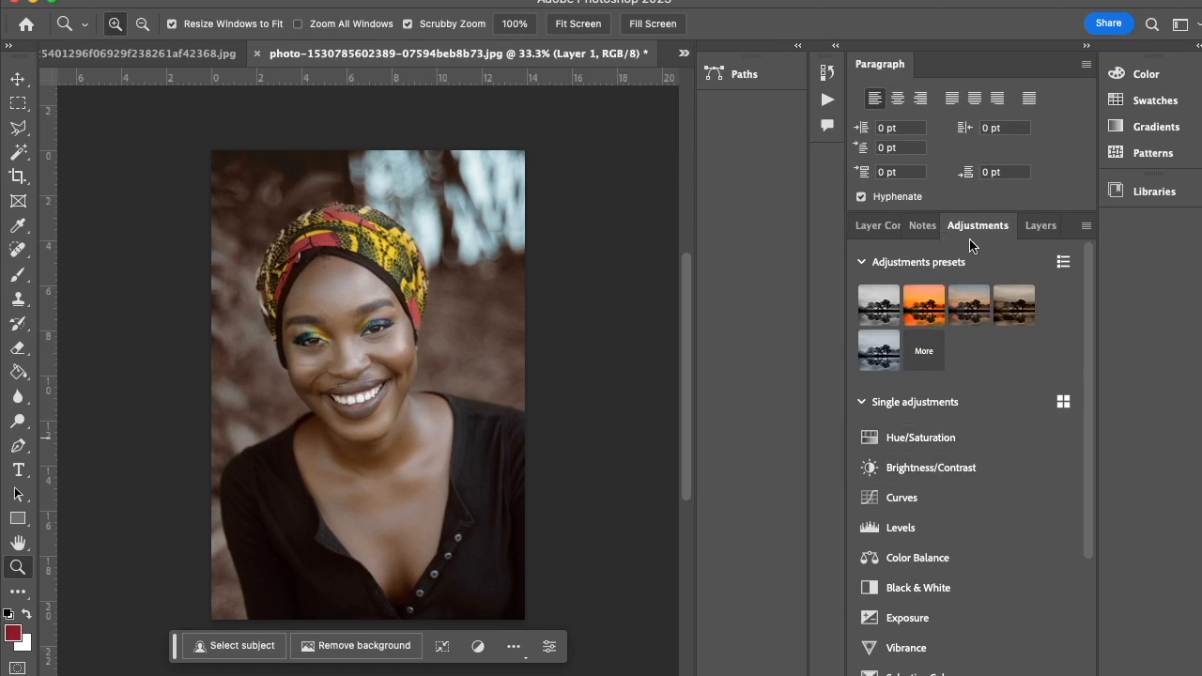
On Layer 1's mask, paint over the lips with a black brush of size 25 to hide the transferred lip makeup
left_click(1036, 226)
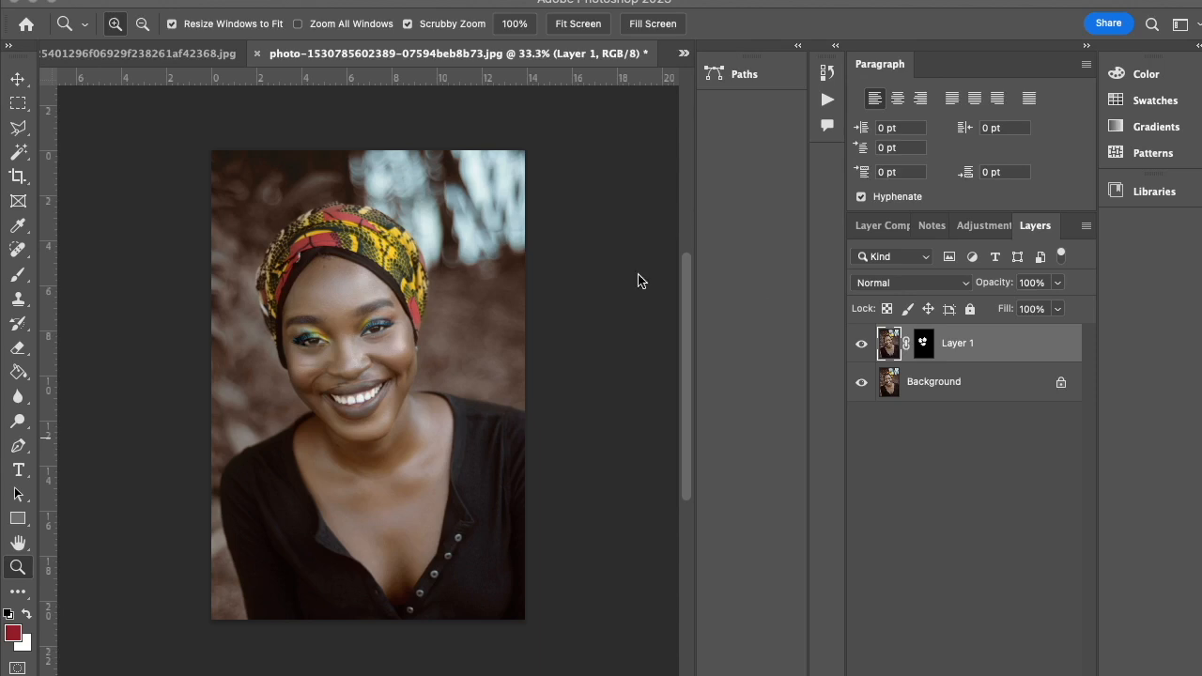
left_click(920, 345)
left_click(923, 345)
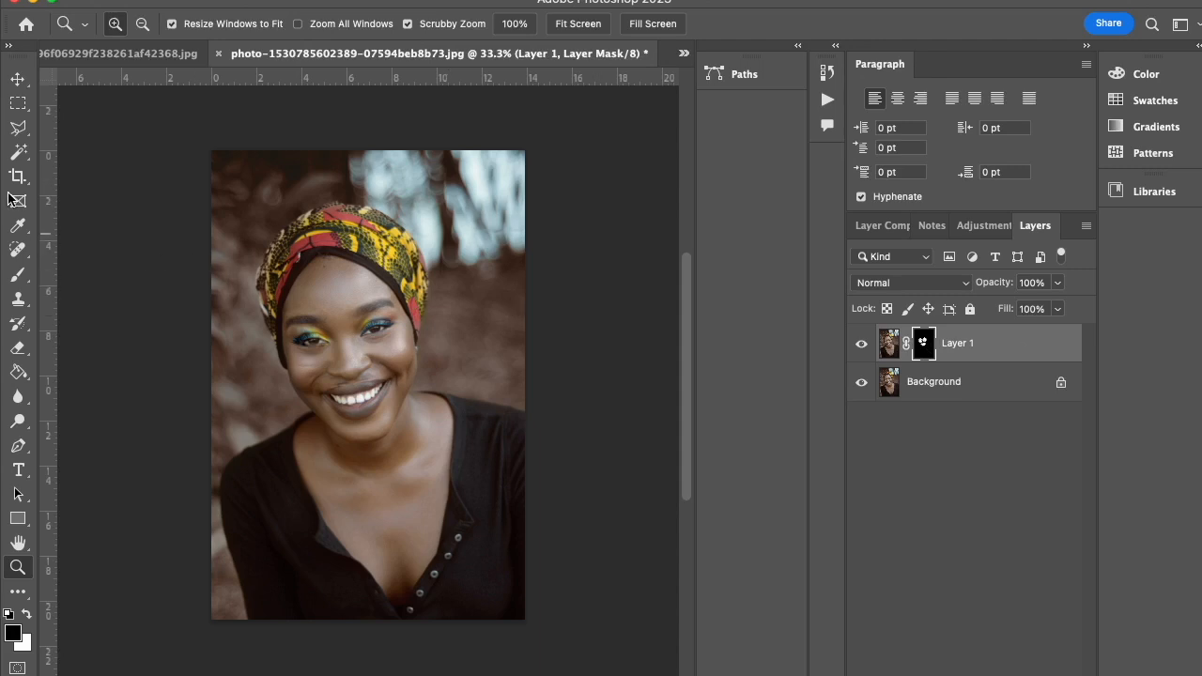
left_click(18, 274)
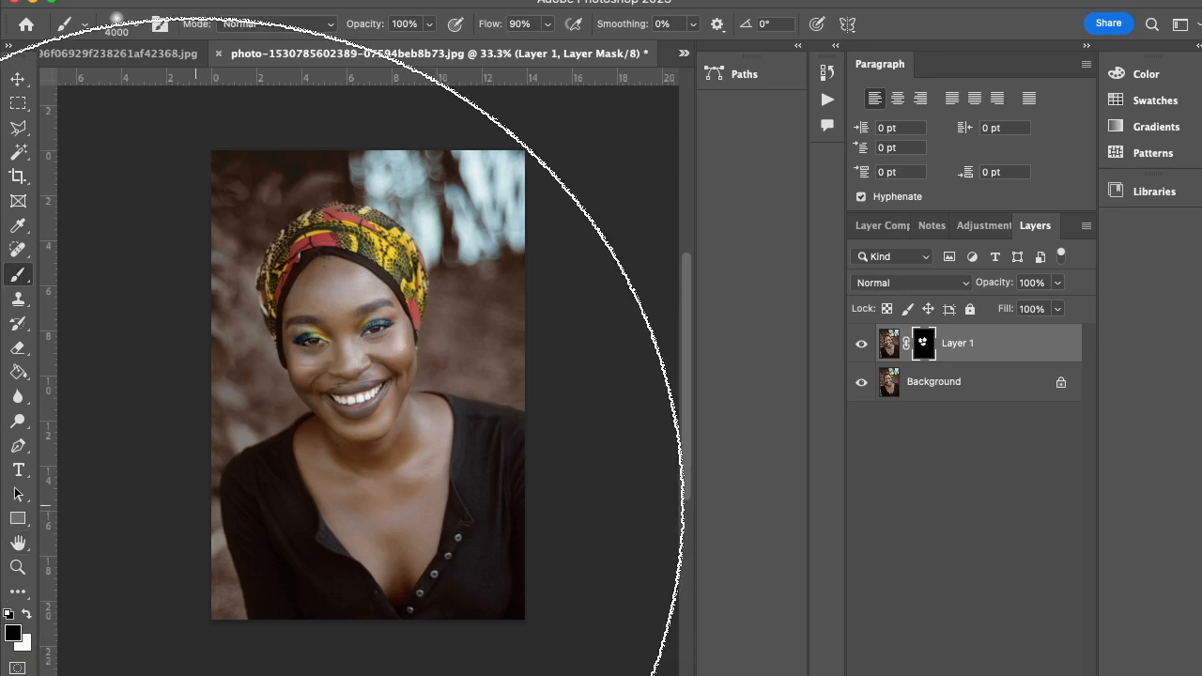
key("bracketleft")
key("bracketleft")
key("bracketleft")
key("bracketleft")
key("bracketleft")
key("bracketleft")
key("bracketleft")
key("bracketleft")
key("bracketleft")
key("bracketleft")
key("bracketleft")
key("bracketleft")
key("bracketleft")
key("bracketleft")
key("bracketleft")
key("bracketleft")
key("bracketleft")
key("bracketleft")
key("bracketleft")
key("bracketleft")
key("bracketleft")
key("bracketleft")
key("bracketleft")
key("bracketleft")
key("bracketleft")
key("bracketleft")
key("bracketleft")
key("bracketleft")
key("bracketleft")
key("bracketleft")
key("bracketleft")
key("bracketleft")
key("bracketleft")
key("bracketleft")
key("bracketleft")
key("bracketleft")
key("bracketleft")
key("bracketleft")
key("bracketleft")
key("bracketleft")
key("bracketleft")
key("bracketleft")
key("bracketleft")
key("bracketleft")
key("bracketleft")
key("bracketleft")
key("bracketleft")
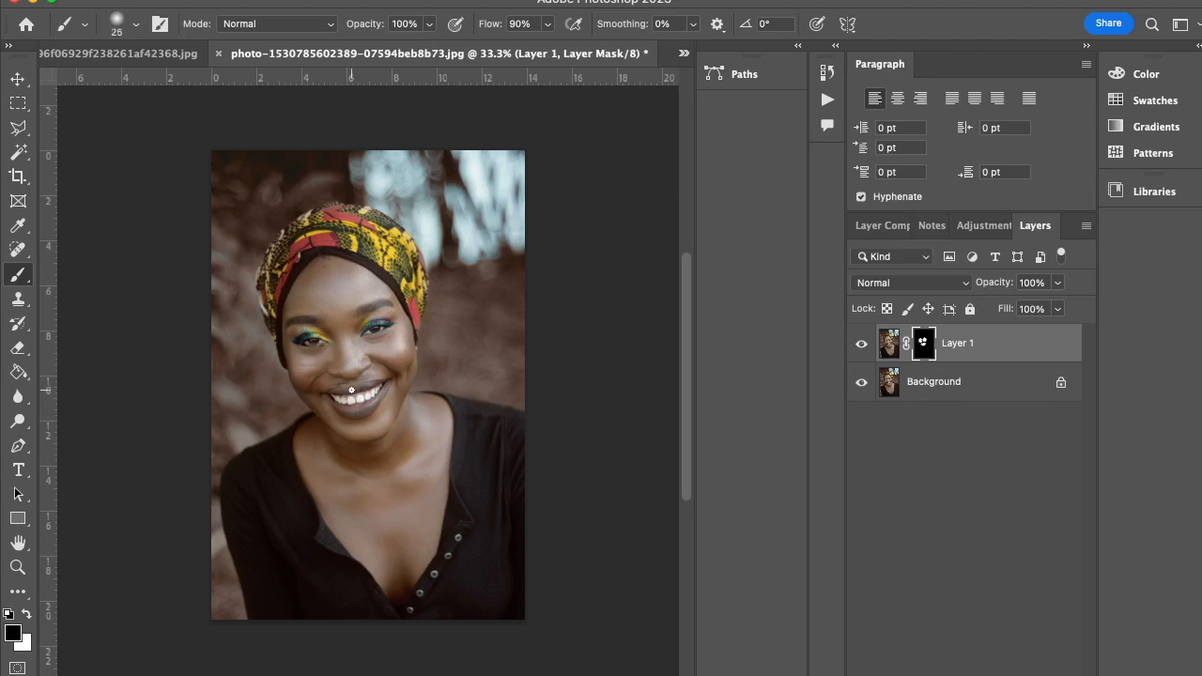
left_click_drag(382, 396, 342, 412)
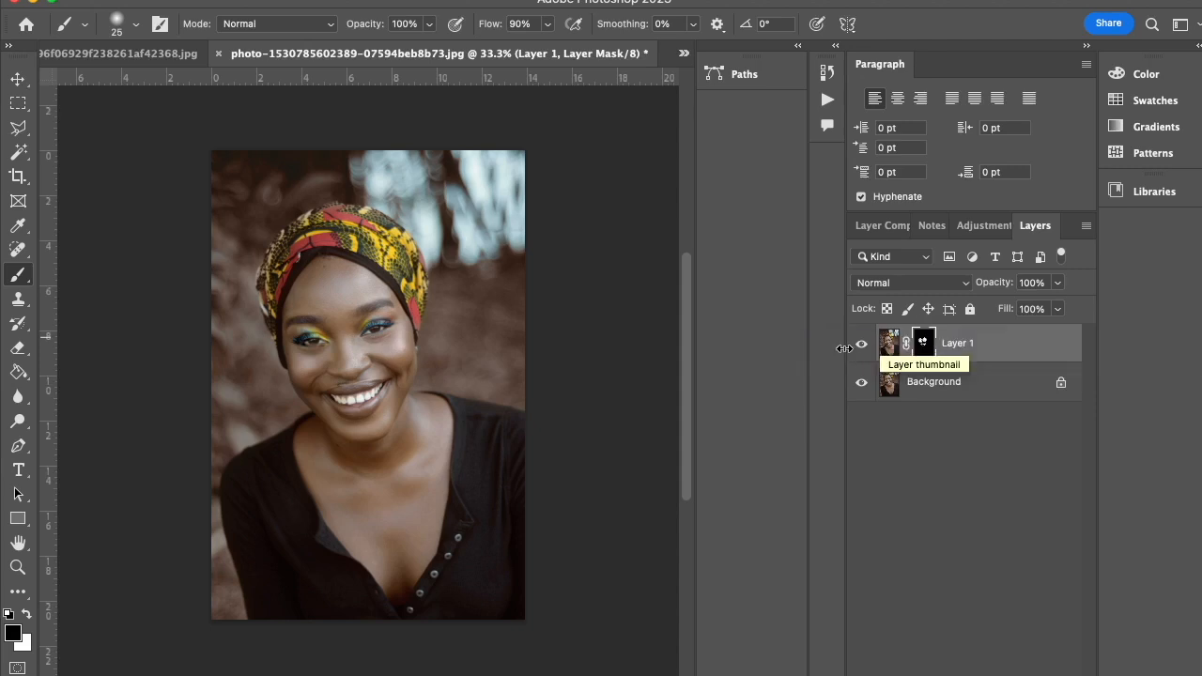
Toggle Layer 1's visibility off and on to compare the portrait with and without the transferred makeup
left_click(865, 345)
left_click(864, 345)
left_click(865, 346)
left_click(864, 346)
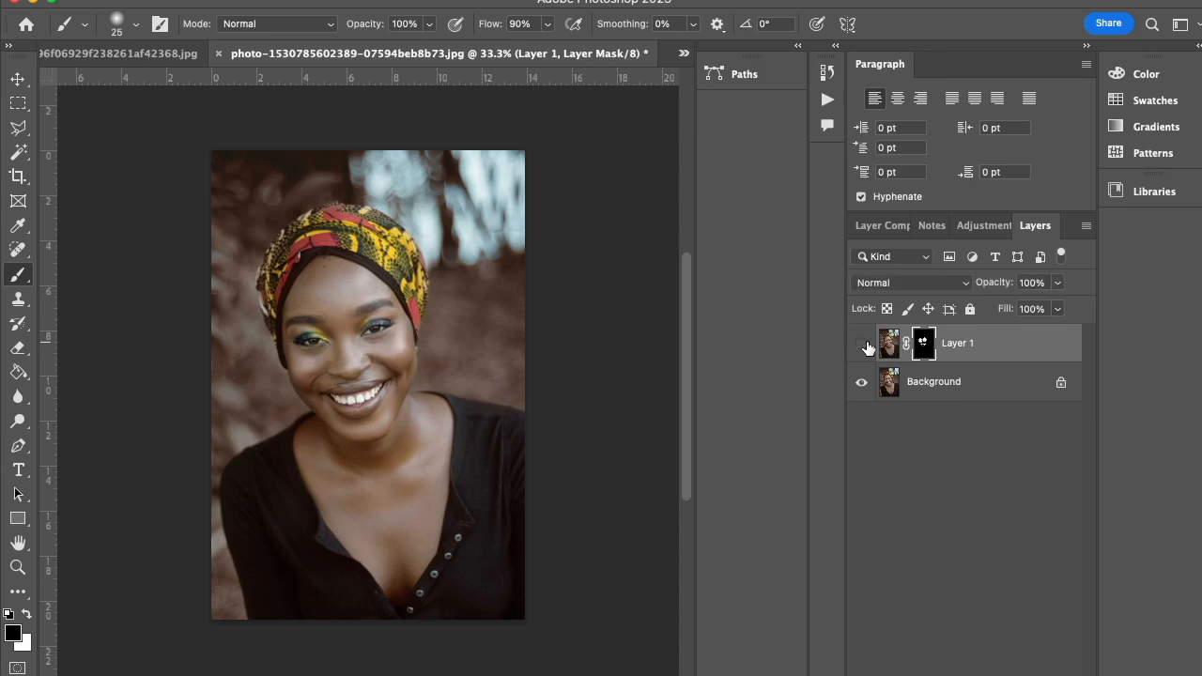
left_click(862, 344)
Save the headwrap portrait in Photoshop format to the Photo Retouching folder on the Desktop, keeping its existing name
left_click(172, 1)
left_click(215, 178)
left_click(223, 119)
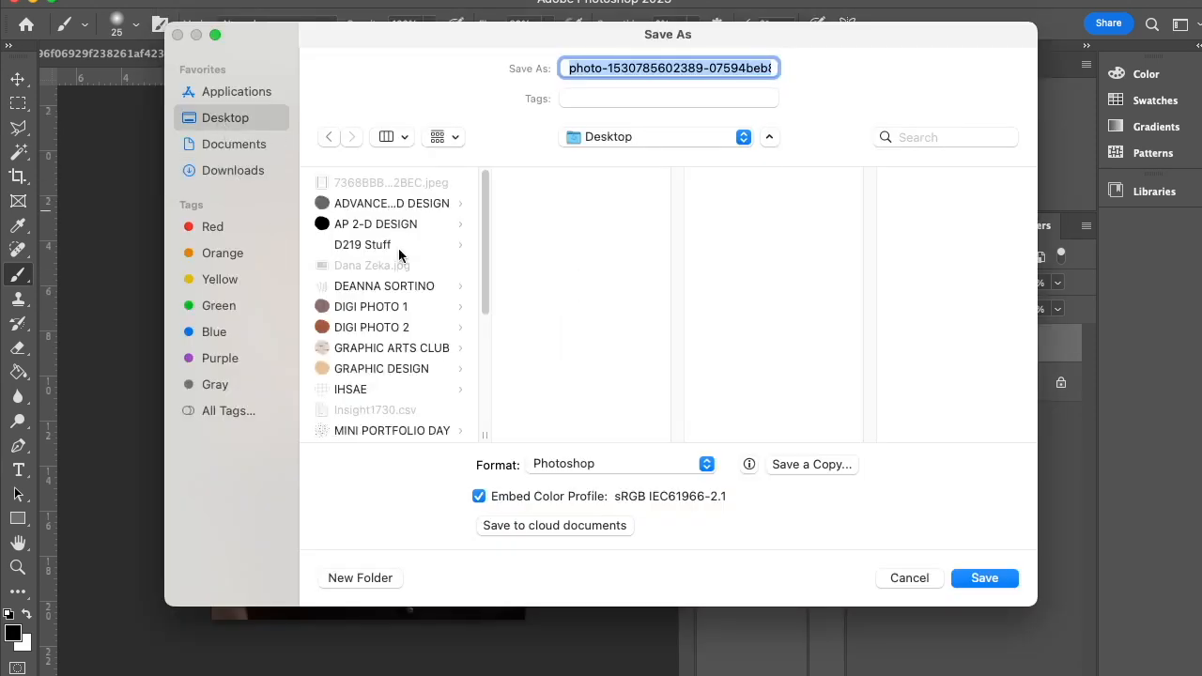
scroll(383, 377, "down", 5)
left_click(380, 391)
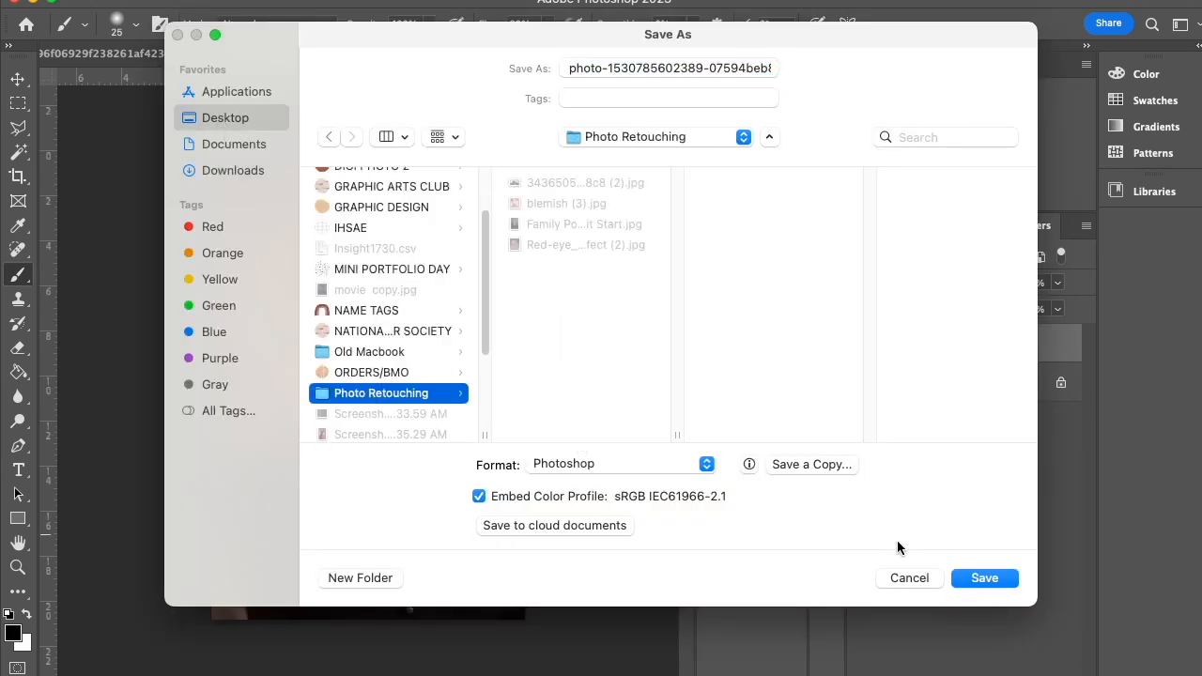
left_click(976, 582)
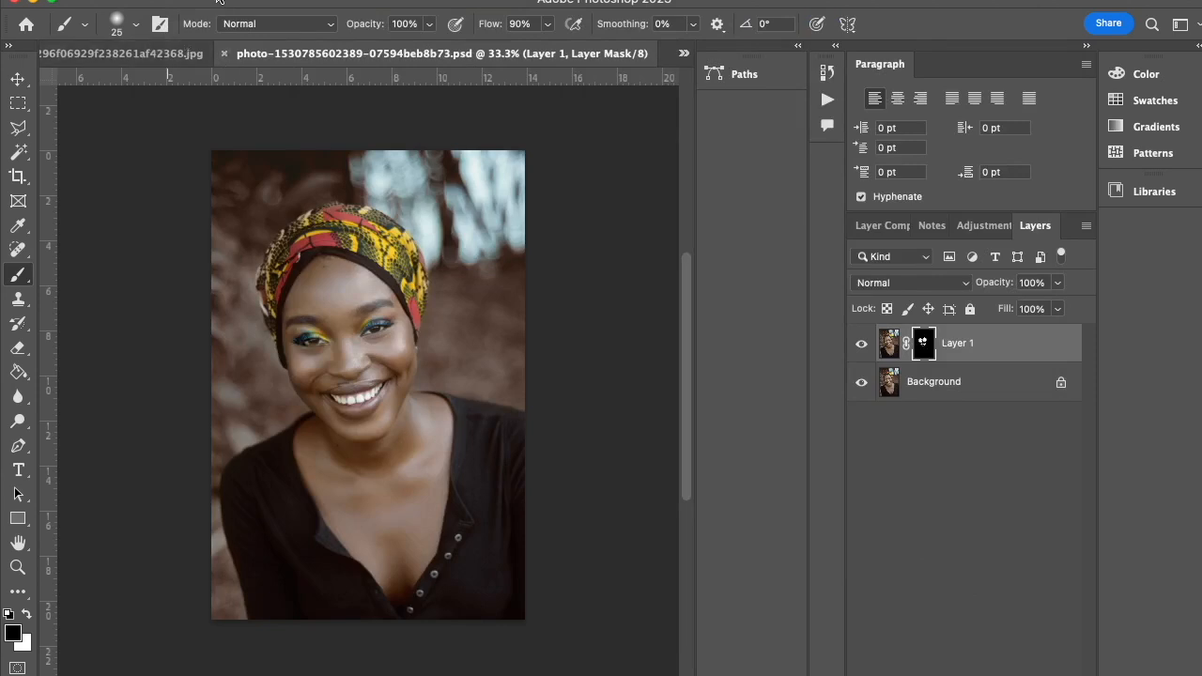
Start a Contact Sheet II and choose the Desktop's Photo Retouching folder as its source images
left_click(172, 1)
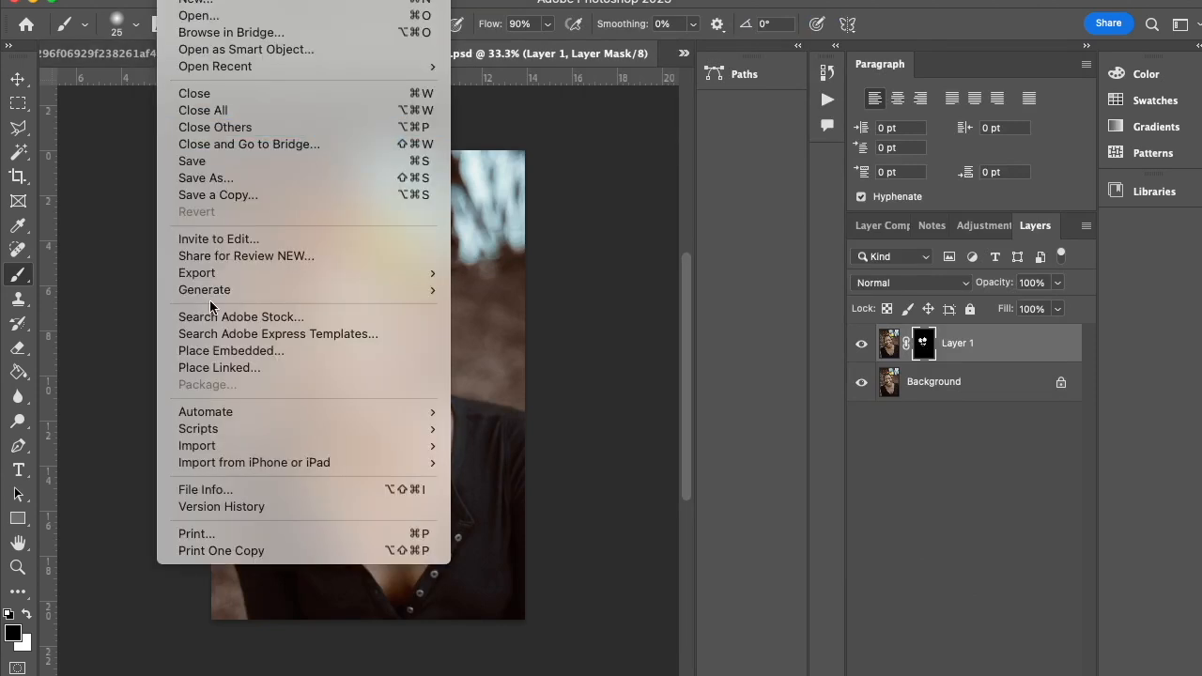
mouse_move(211, 411)
left_click(538, 527)
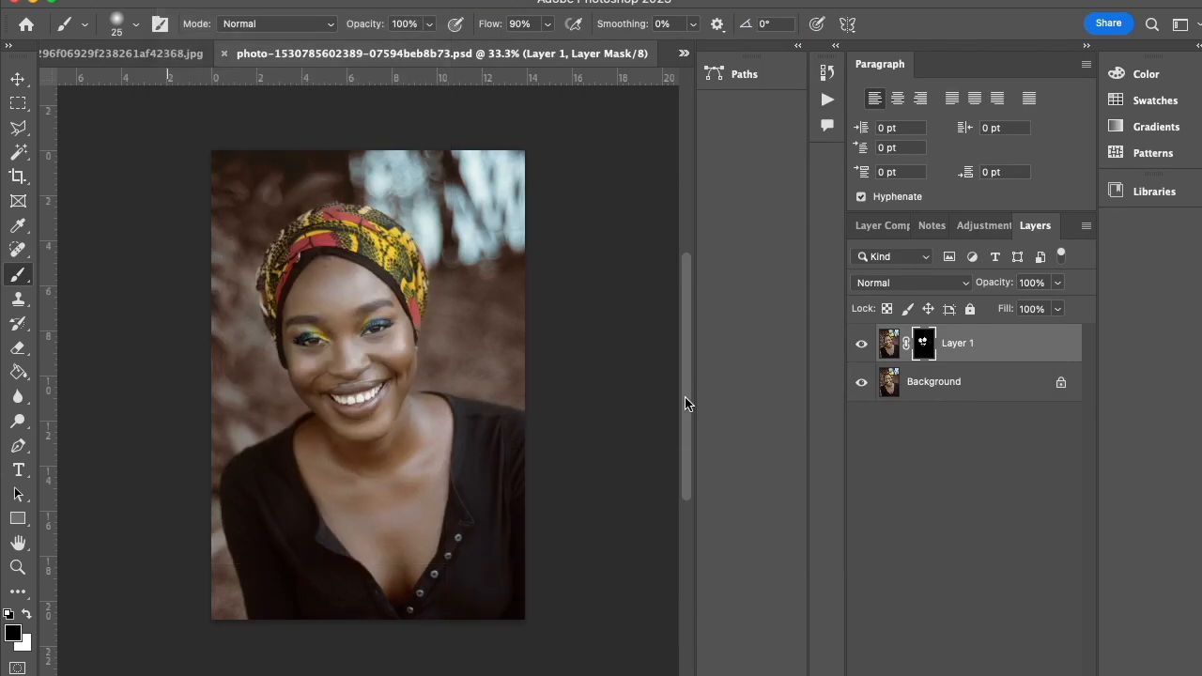
left_click(381, 122)
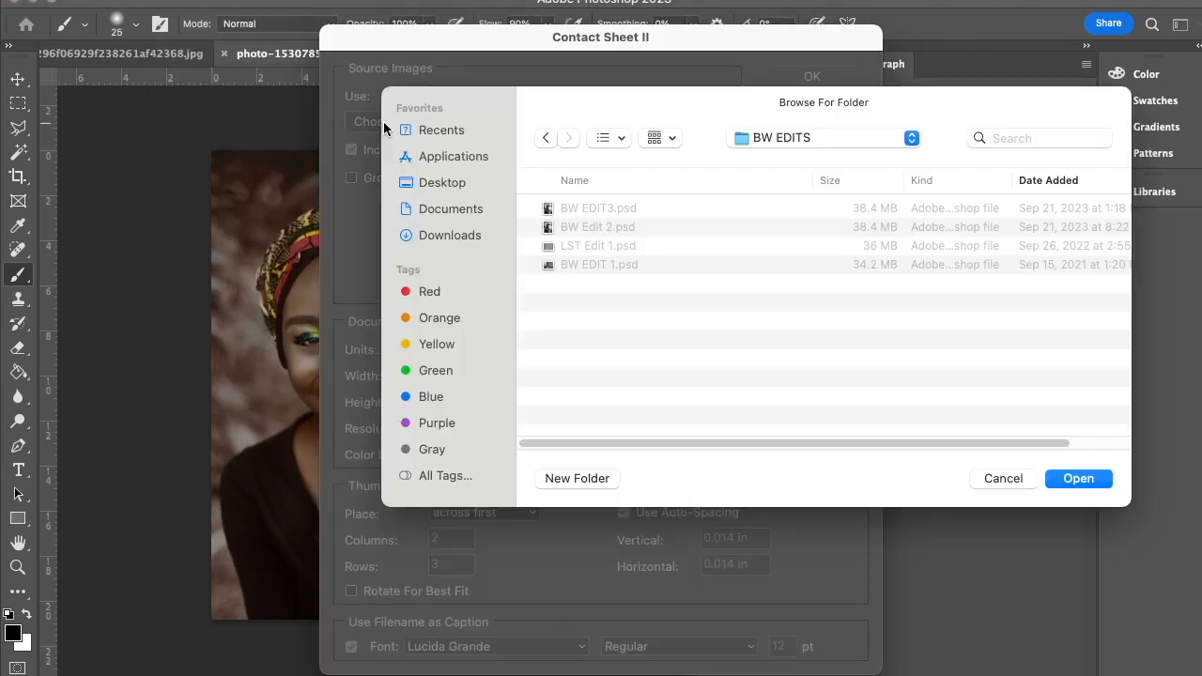
left_click(435, 183)
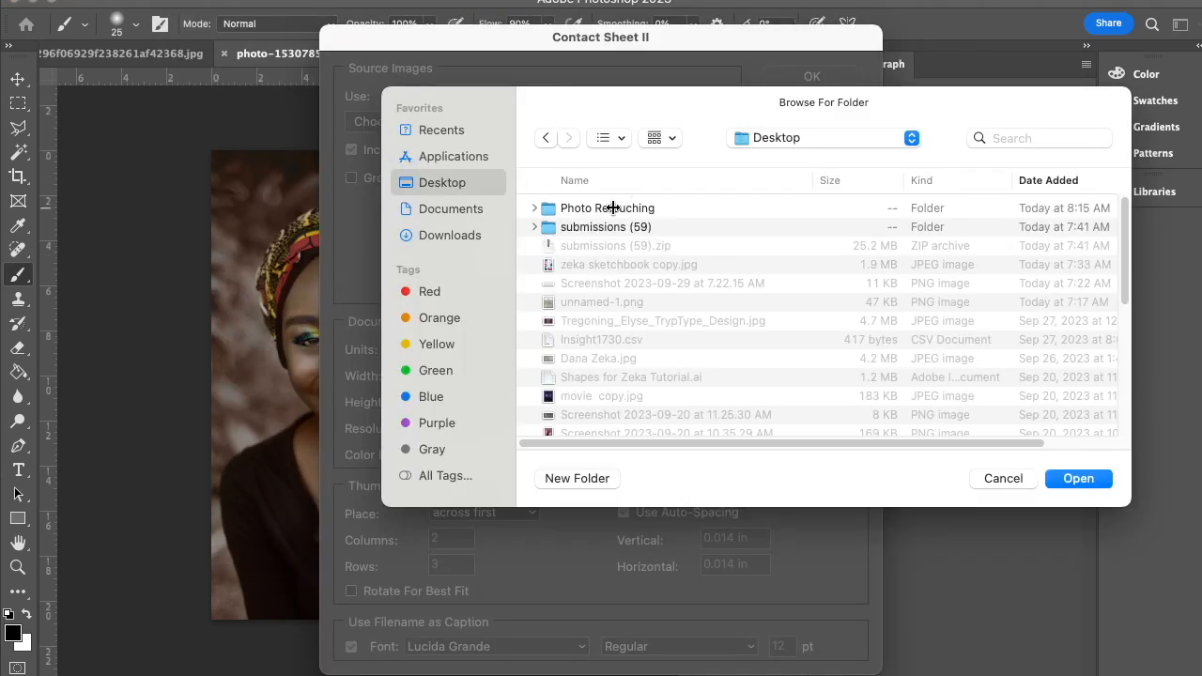
left_click(611, 208)
left_click(1077, 479)
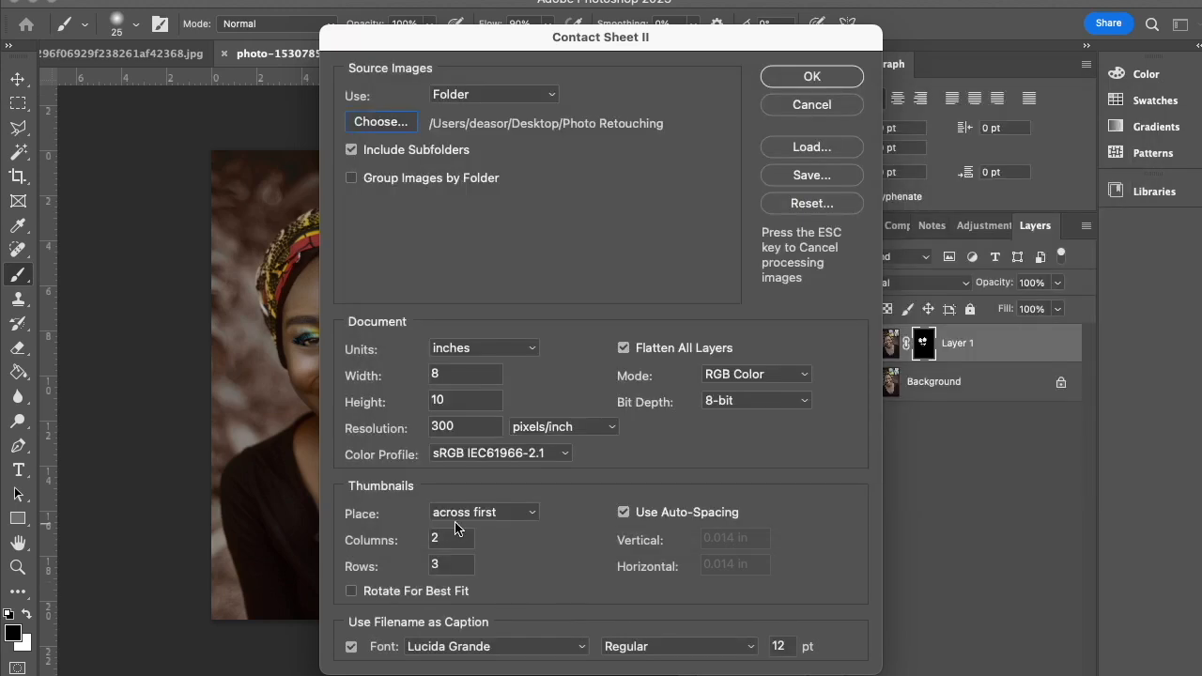